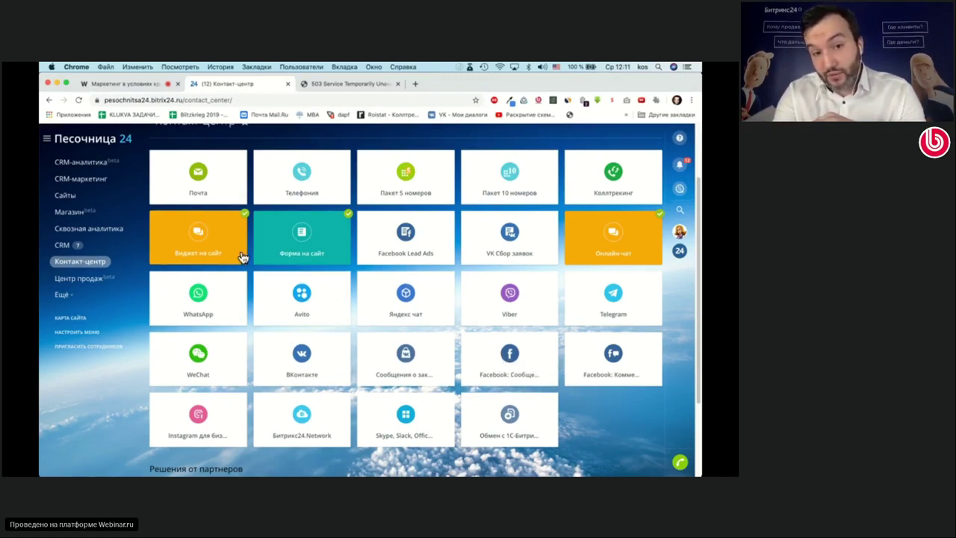
# - Open the existing website widget that combines the open line and CRM form for editing
pyautogui.click(202, 240)
pyautogui.click(202, 242)
pyautogui.click(205, 242)
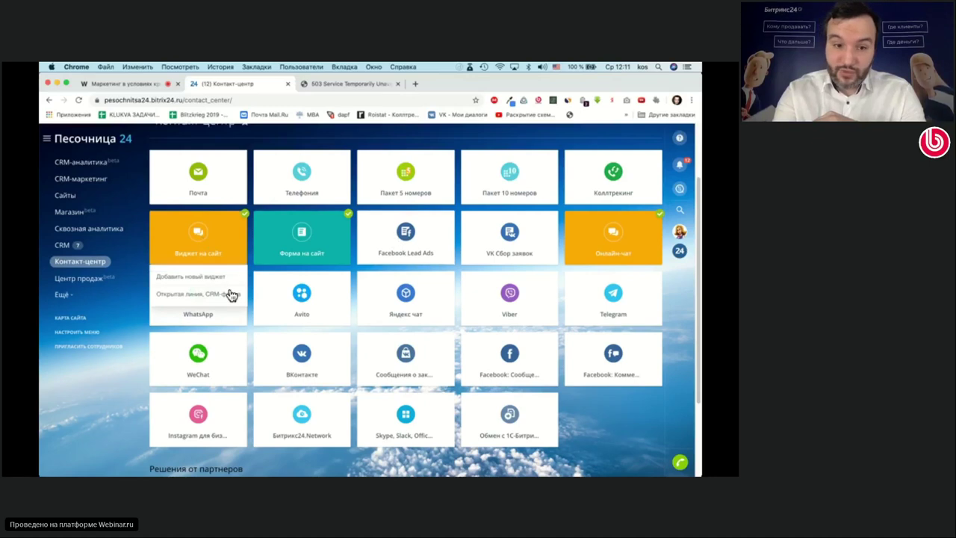
pyautogui.click(617, 213)
pyautogui.click(217, 224)
pyautogui.click(197, 236)
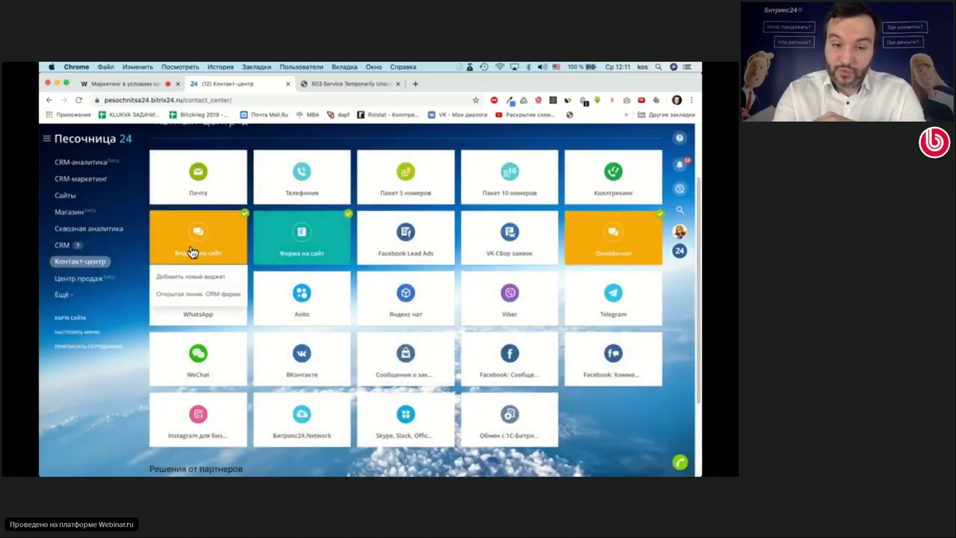
pyautogui.click(193, 292)
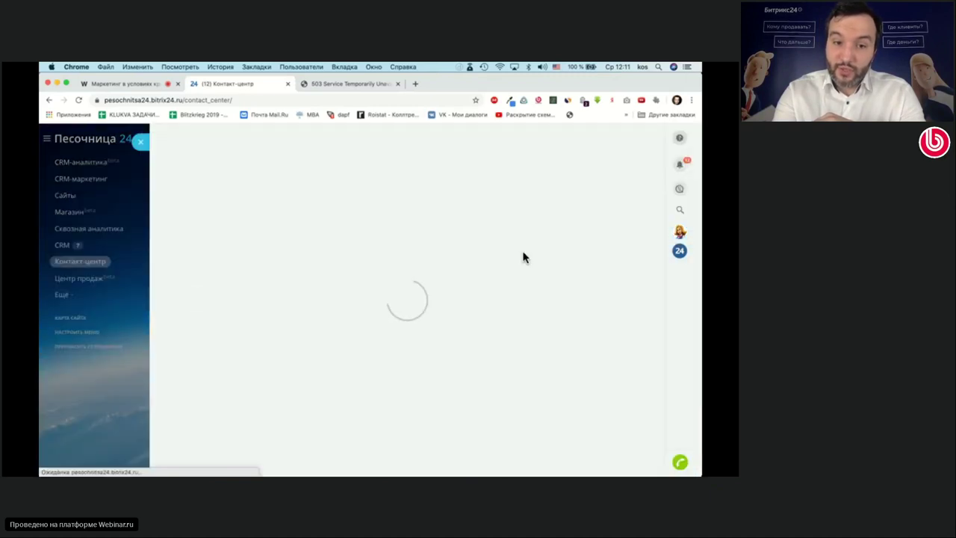
# - Examine the widget's connected channels, including the working hours and display parameters of the open line and CRM form
pyautogui.scroll(-4, 351, 300)
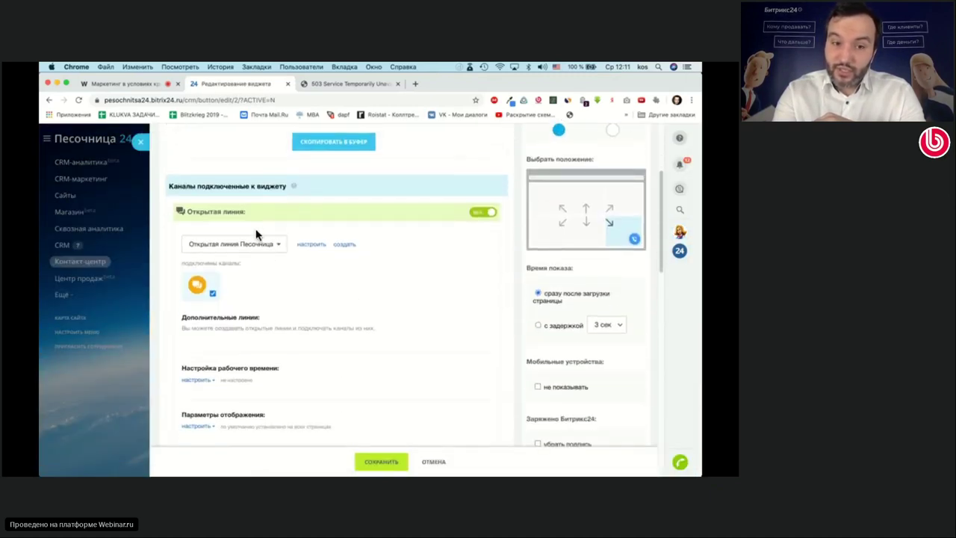
pyautogui.scroll(-3, 371, 341)
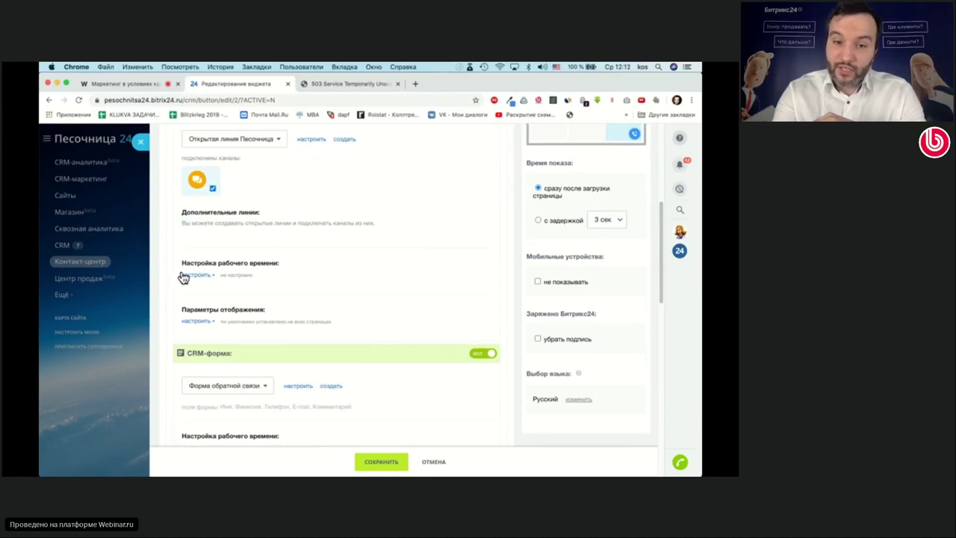
pyautogui.scroll(-4, 473, 297)
pyautogui.scroll(3, 297, 254)
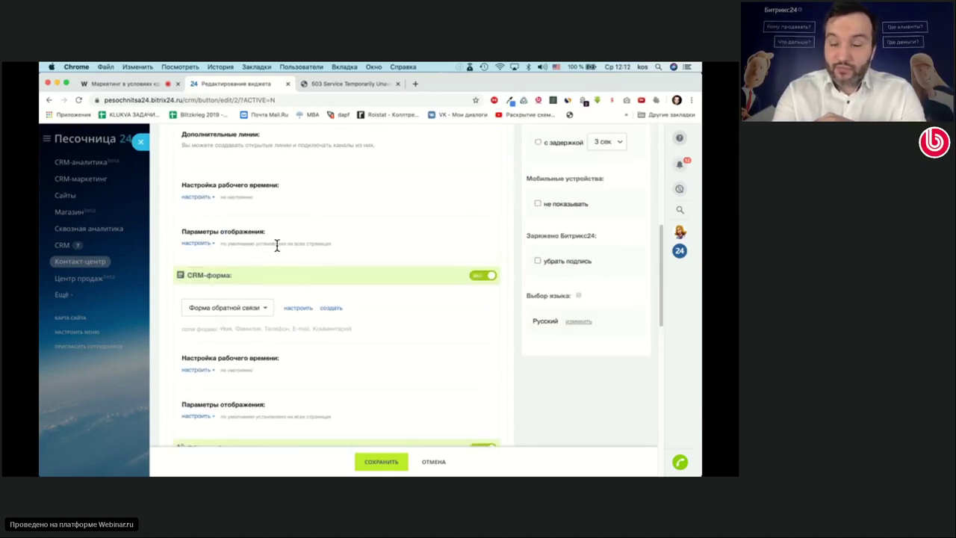
pyautogui.scroll(1, 279, 254)
pyautogui.scroll(1, 279, 254)
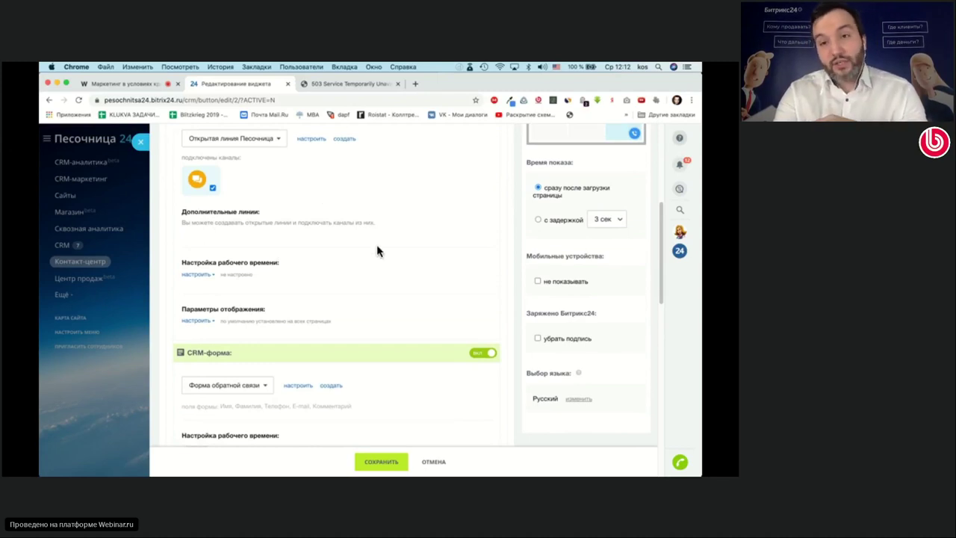
pyautogui.scroll(-4, 376, 244)
pyautogui.scroll(5, 272, 238)
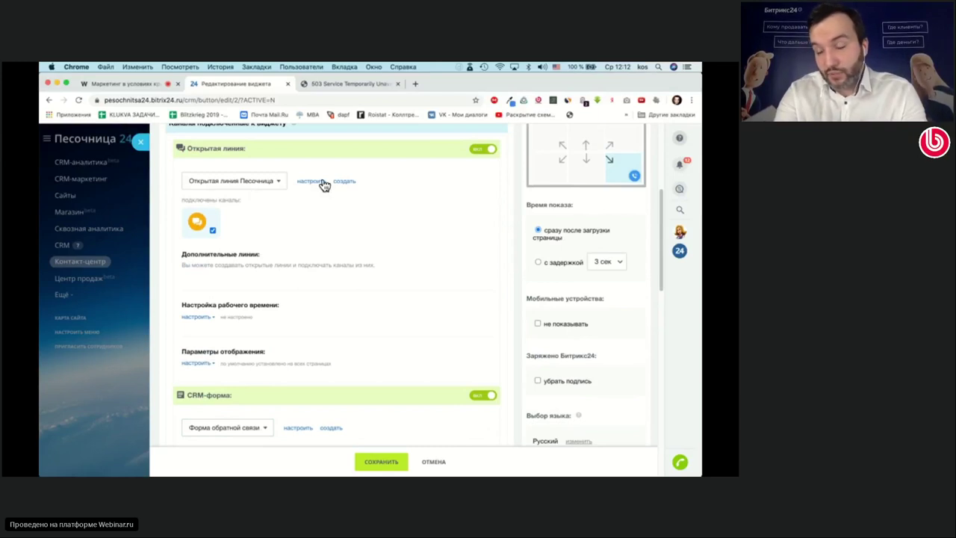
# - Review the connected open line's queue settings and the Контакт-центр help page, and return to the widget editor
pyautogui.click(311, 182)
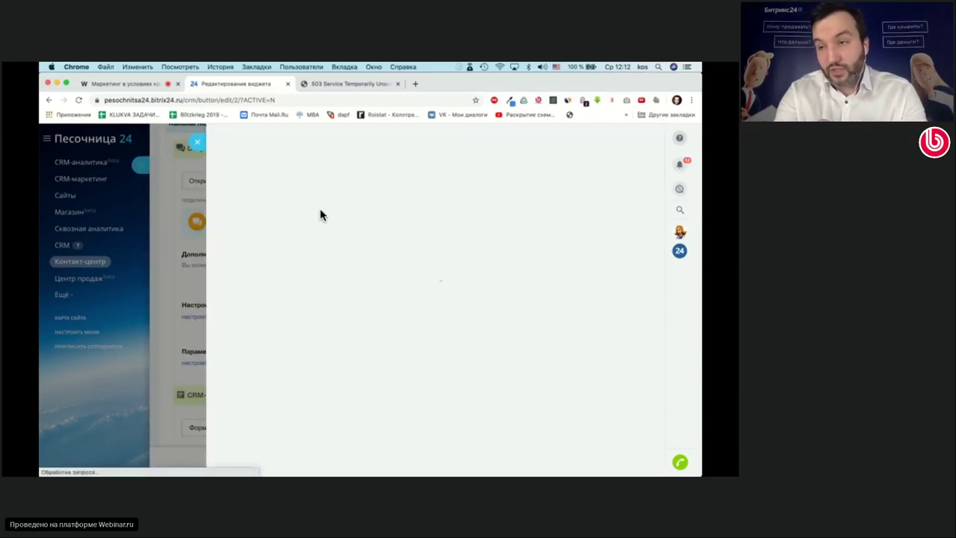
pyautogui.moveTo(452, 319)
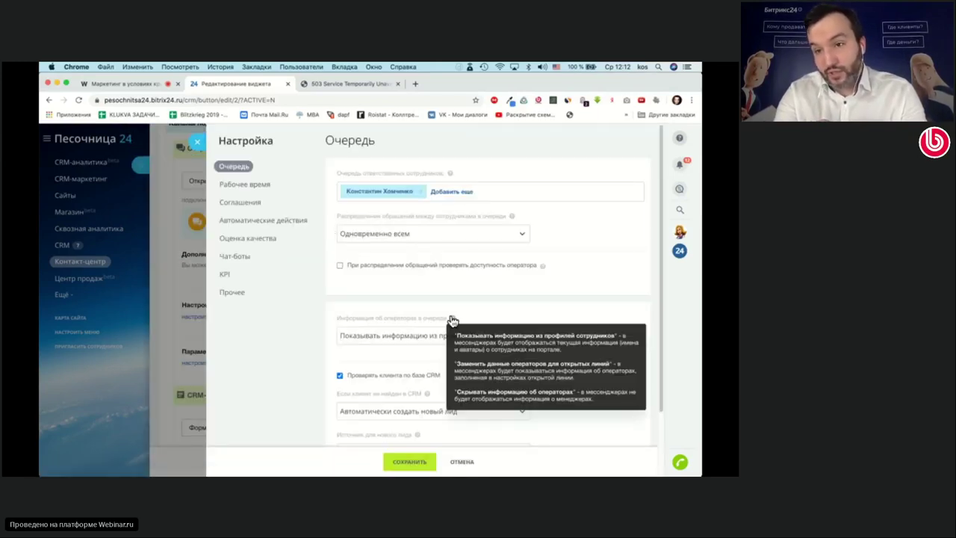
pyautogui.click(680, 141)
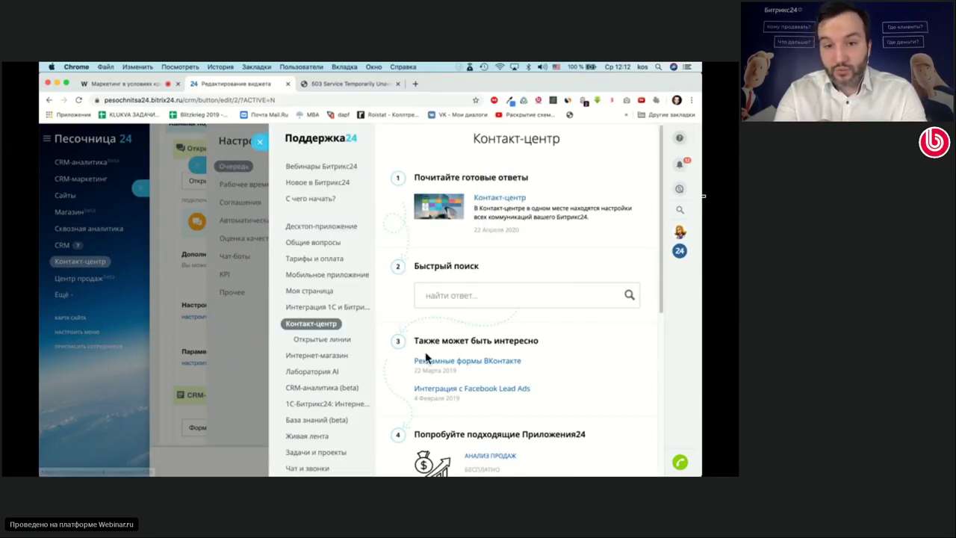
pyautogui.scroll(-4, 424, 388)
pyautogui.scroll(4, 417, 336)
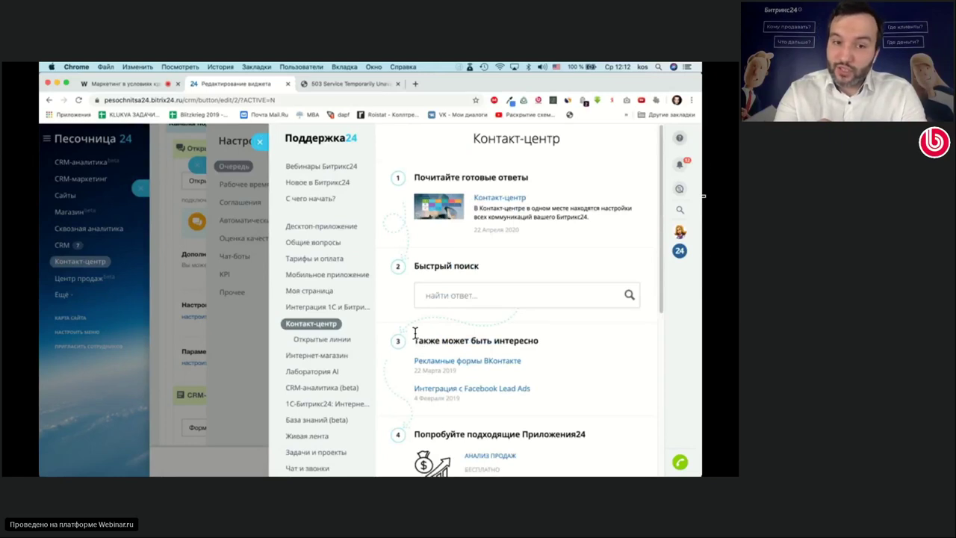
pyautogui.click(259, 141)
pyautogui.click(258, 145)
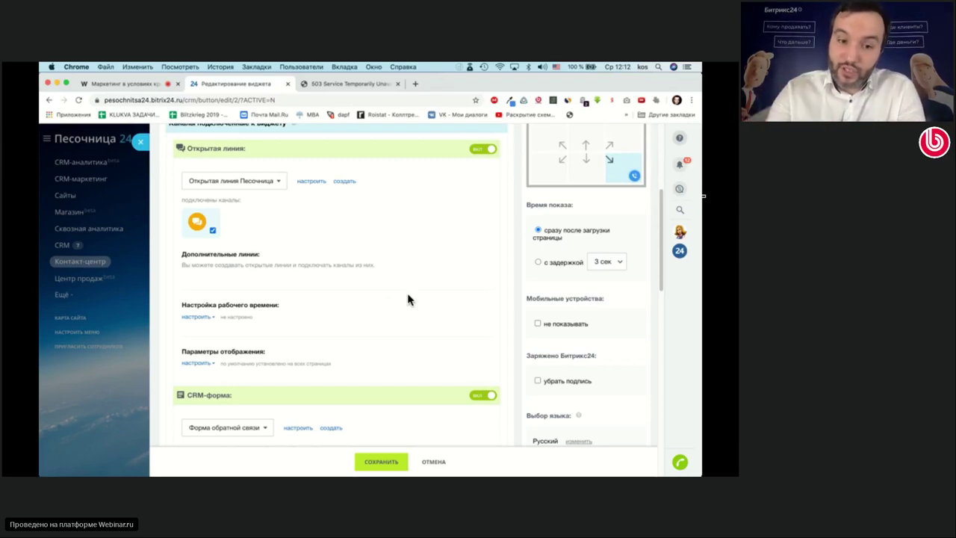
# - Open the widget's CRM form Форма обратной связи for configuration and examine its fields
pyautogui.scroll(-5, 408, 297)
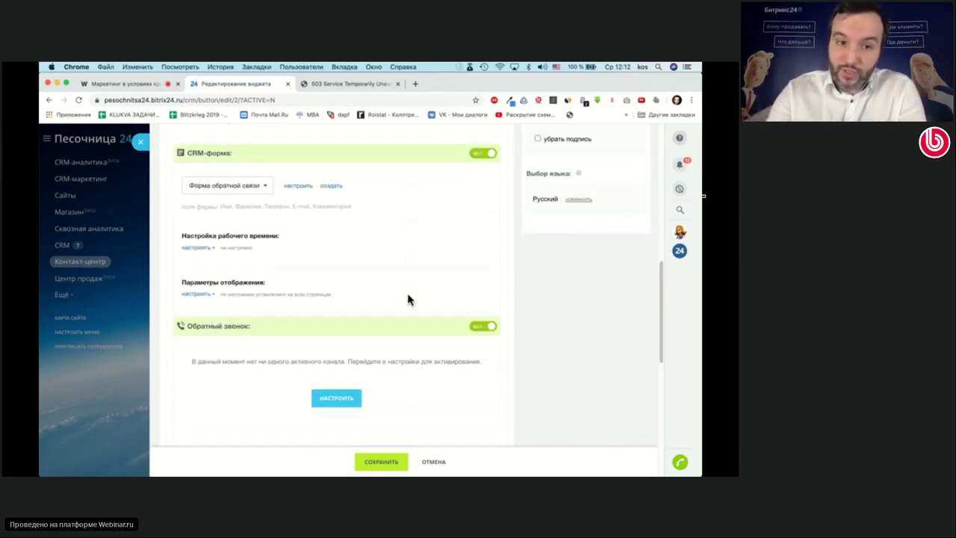
pyautogui.click(258, 185)
pyautogui.click(258, 186)
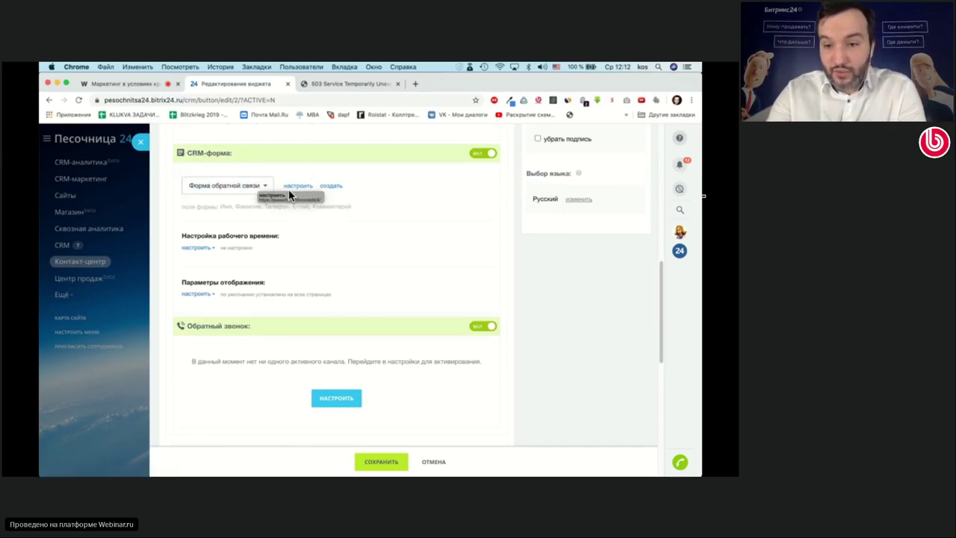
pyautogui.click(295, 186)
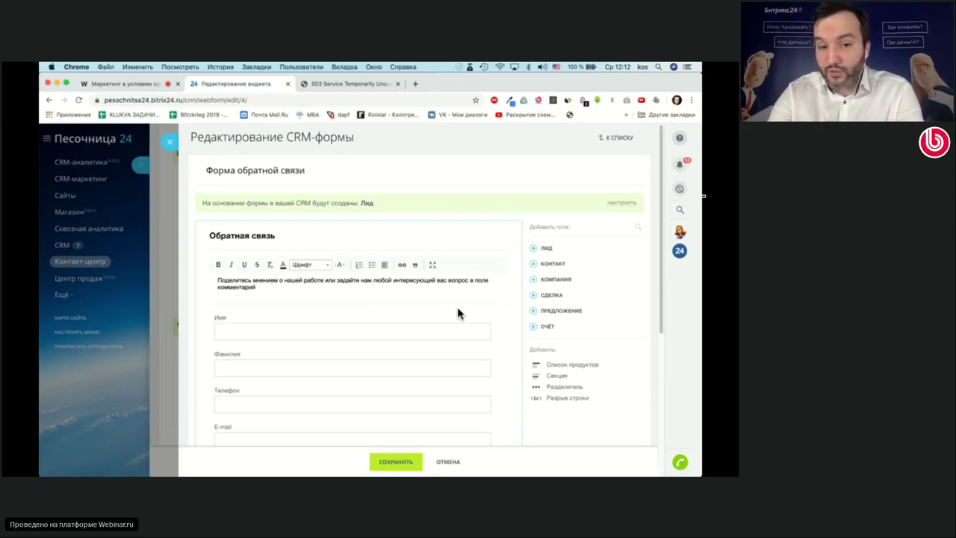
pyautogui.scroll(-3, 448, 358)
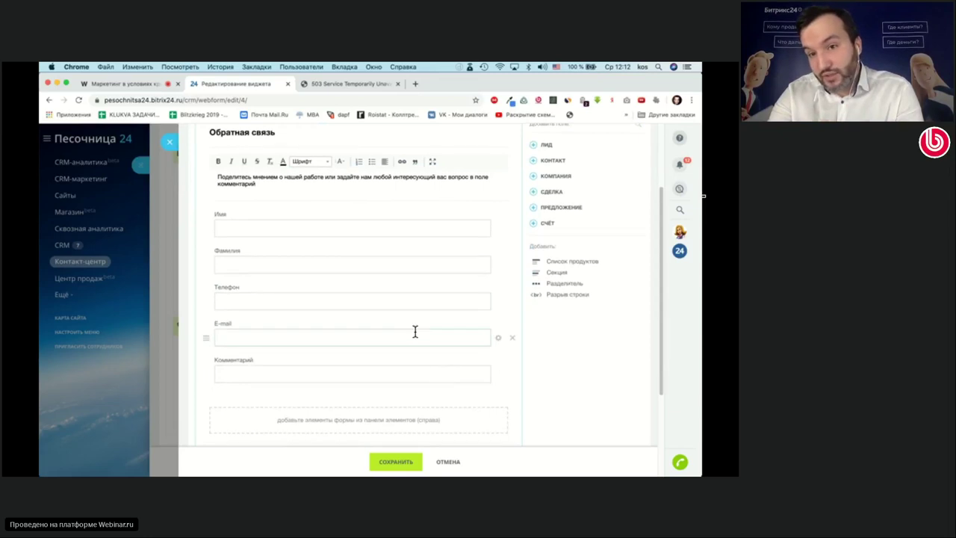
pyautogui.scroll(-2, 415, 331)
pyautogui.scroll(5, 415, 336)
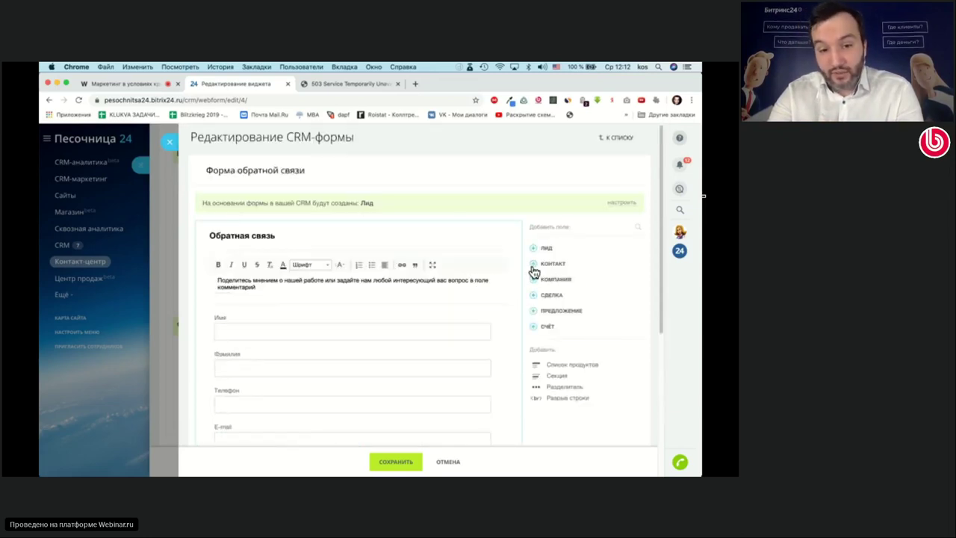
# - Expand the form's Дополнительно settings and examine the document creation, duplicate handling, metrics and form type options
pyautogui.scroll(-7, 301, 322)
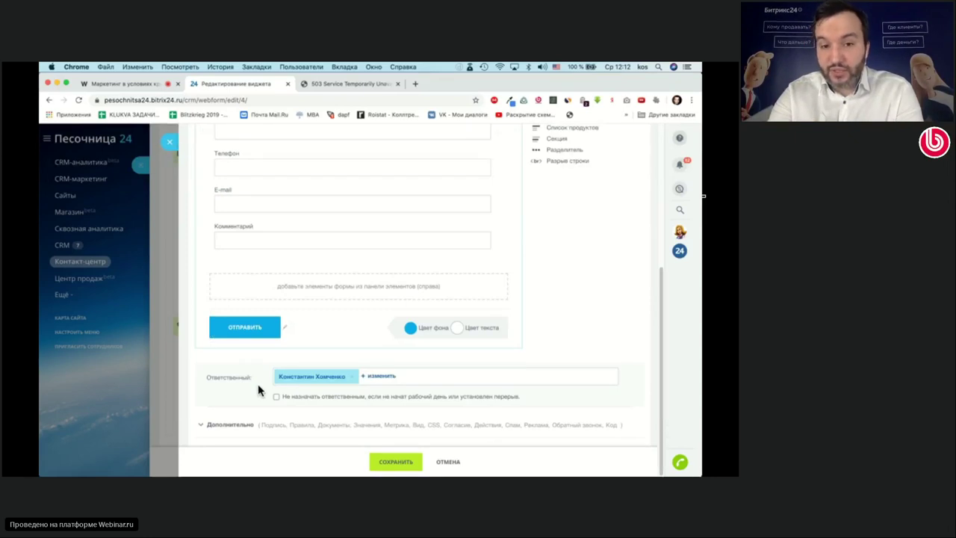
pyautogui.click(228, 425)
pyautogui.scroll(-5, 268, 366)
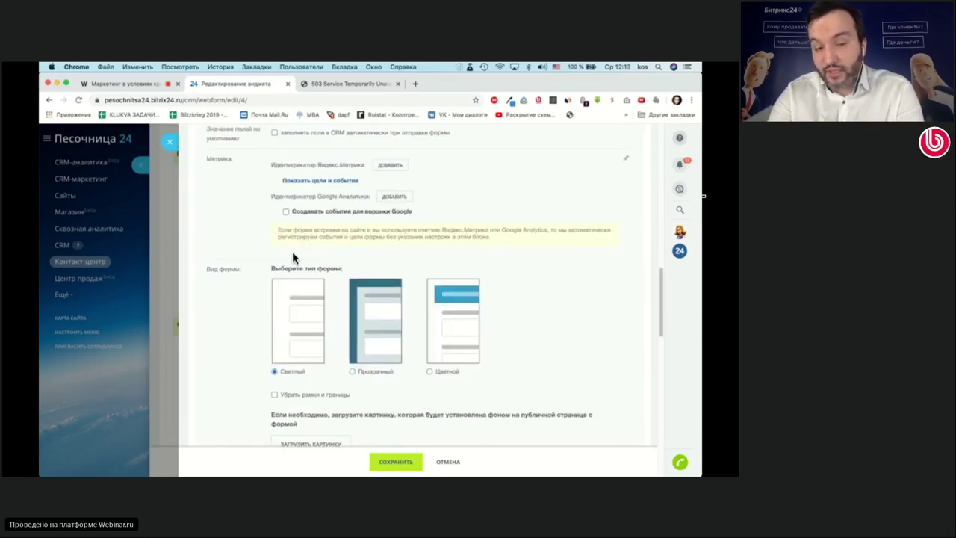
pyautogui.scroll(5, 291, 251)
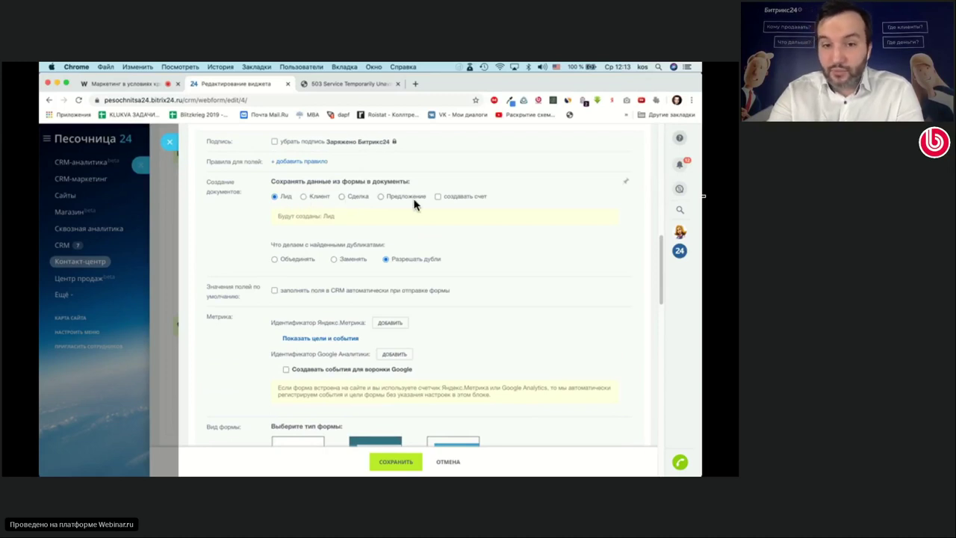
pyautogui.scroll(-1, 276, 280)
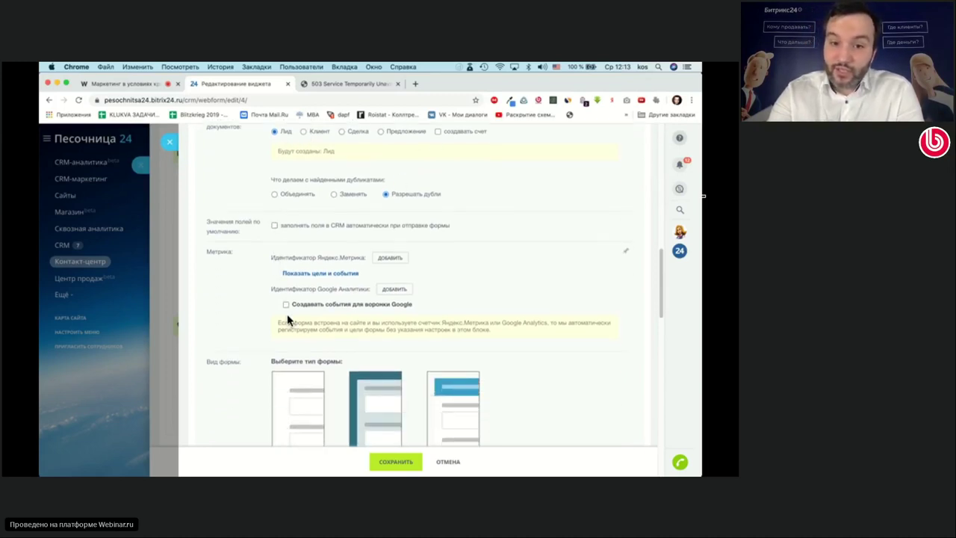
pyautogui.scroll(3, 288, 317)
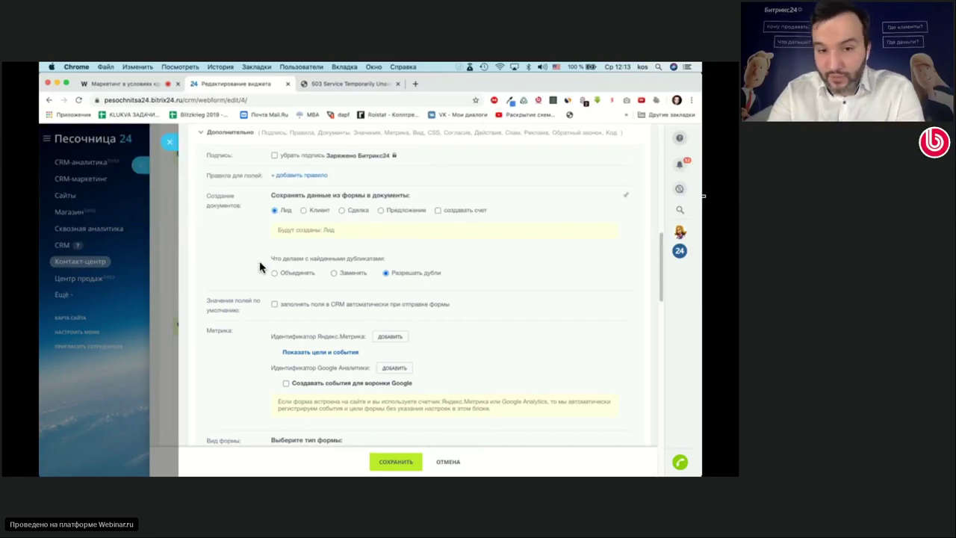
pyautogui.scroll(-4, 310, 239)
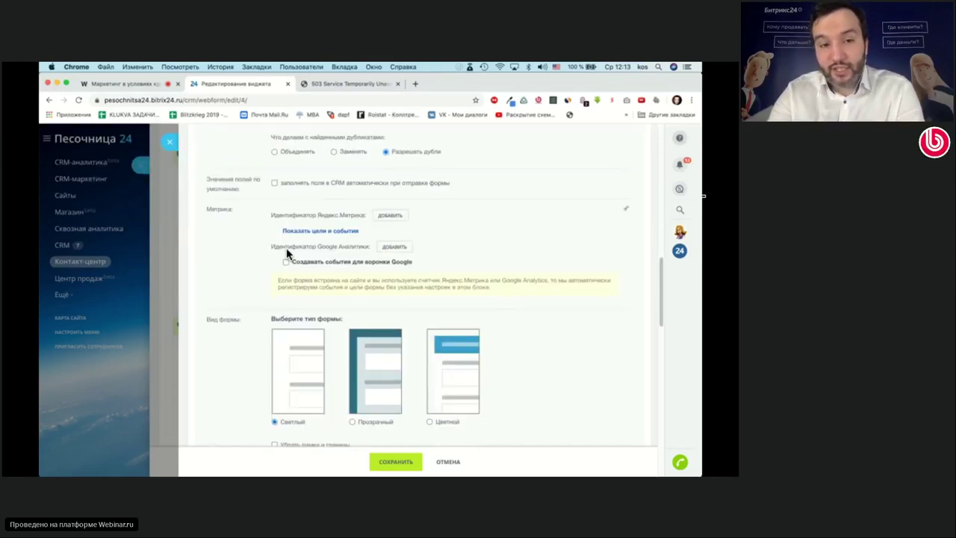
pyautogui.scroll(10, 264, 199)
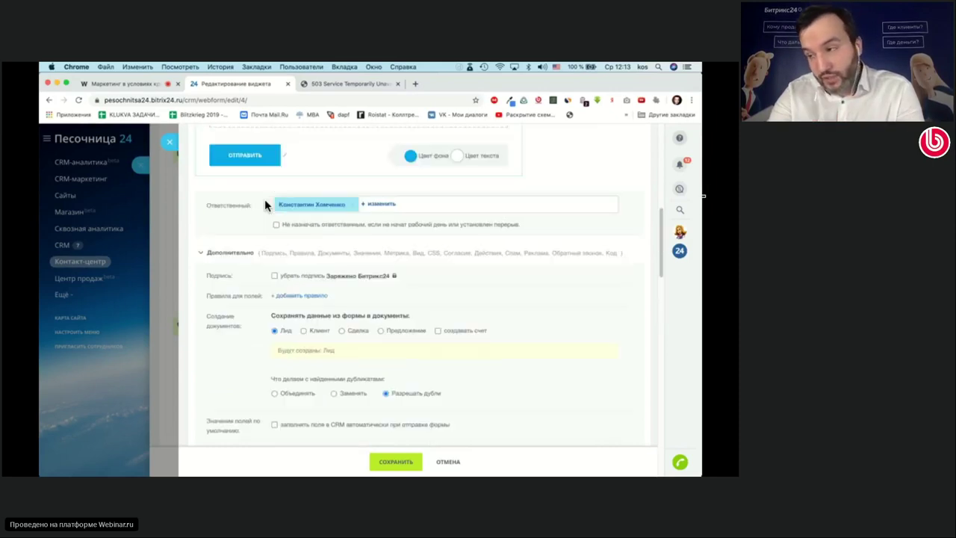
# - Close the CRM form and widget editors without saving, and go from the Contact Center to the Сайты section
pyautogui.click(169, 141)
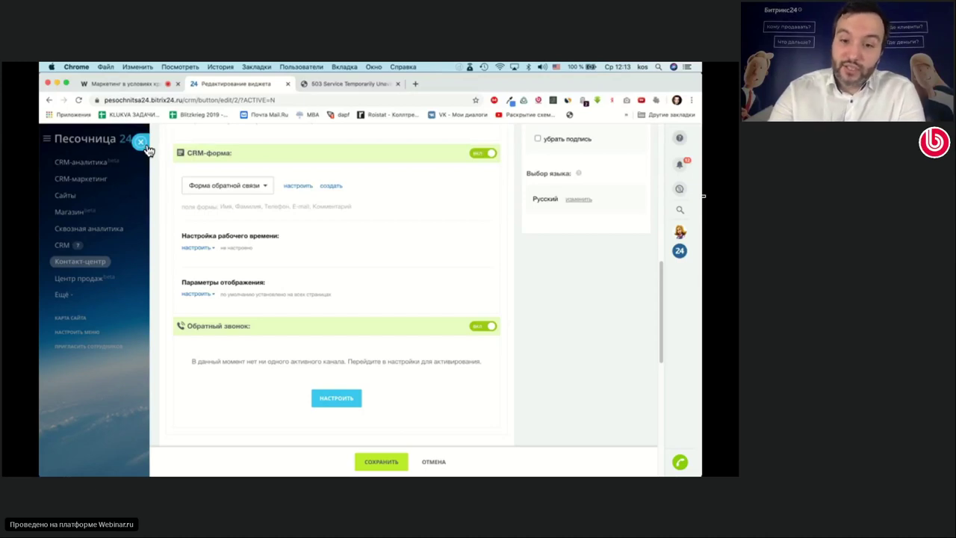
pyautogui.click(142, 144)
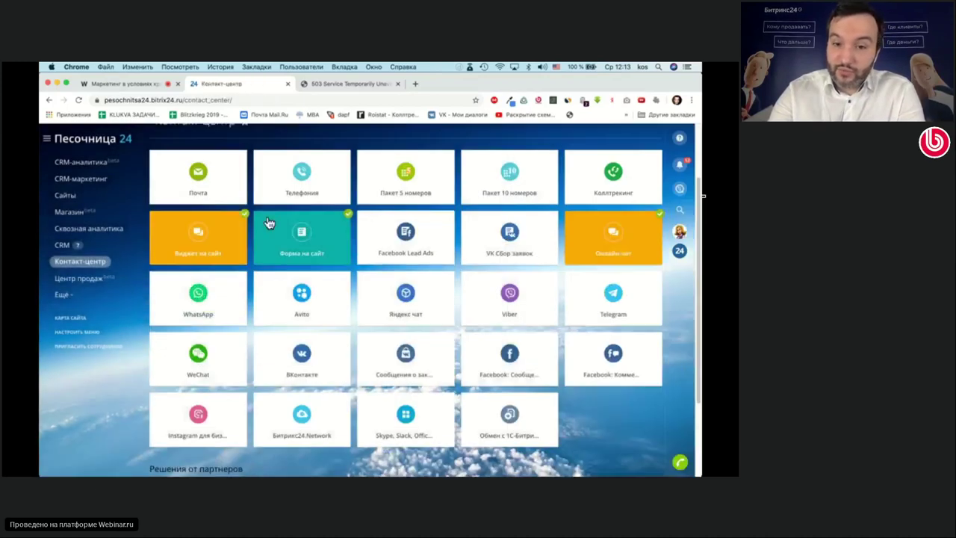
pyautogui.click(209, 240)
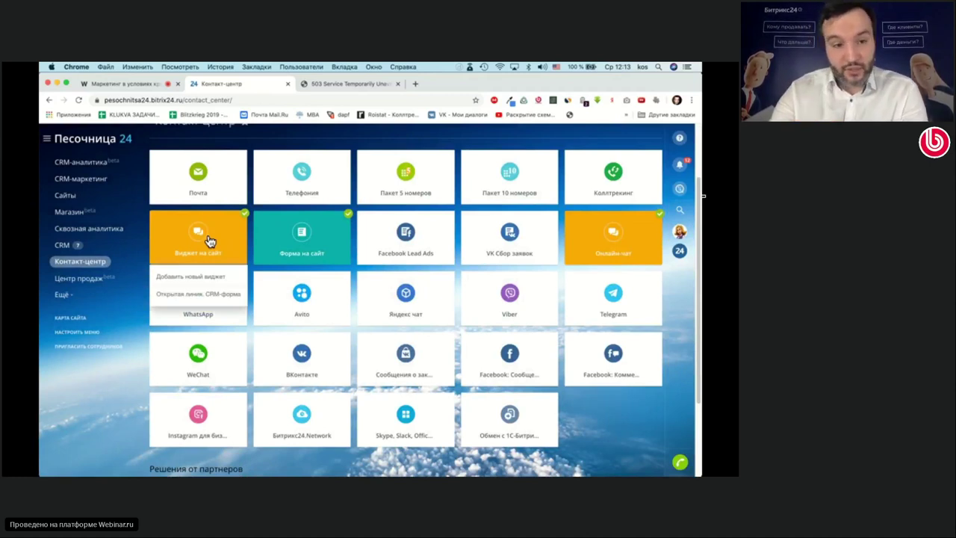
pyautogui.click(69, 203)
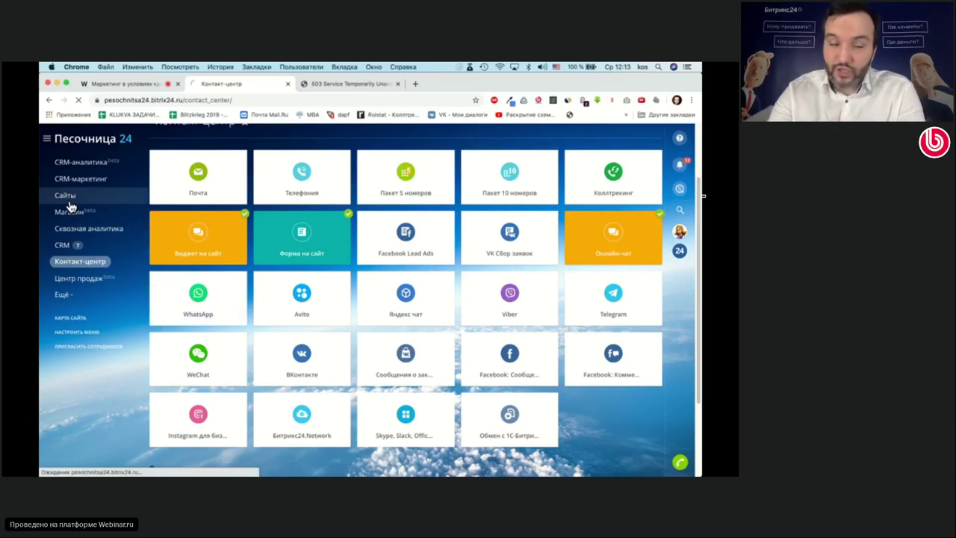
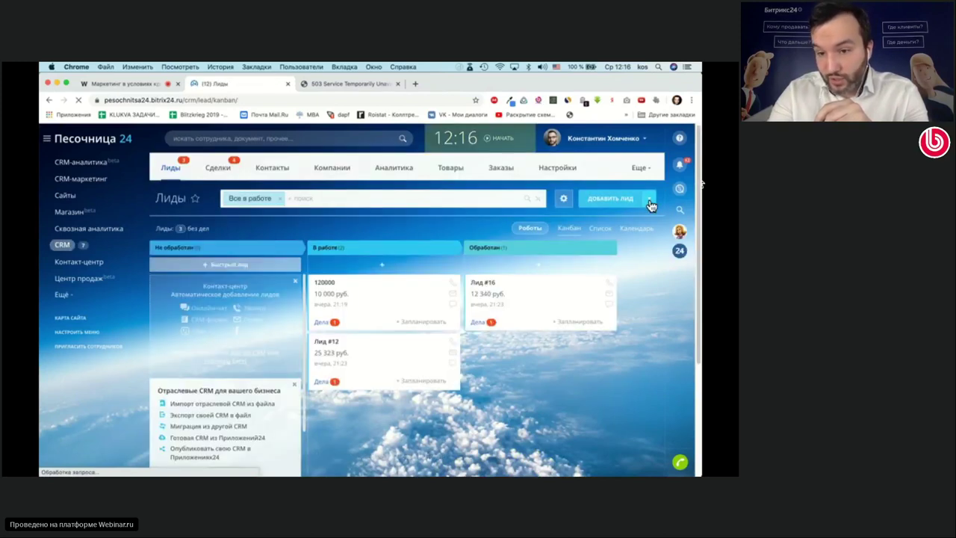
# - Open the lead automation under Роботы и бизнес-процессы in the CRM settings and view its configured robots
pyautogui.click(642, 198)
pyautogui.click(642, 171)
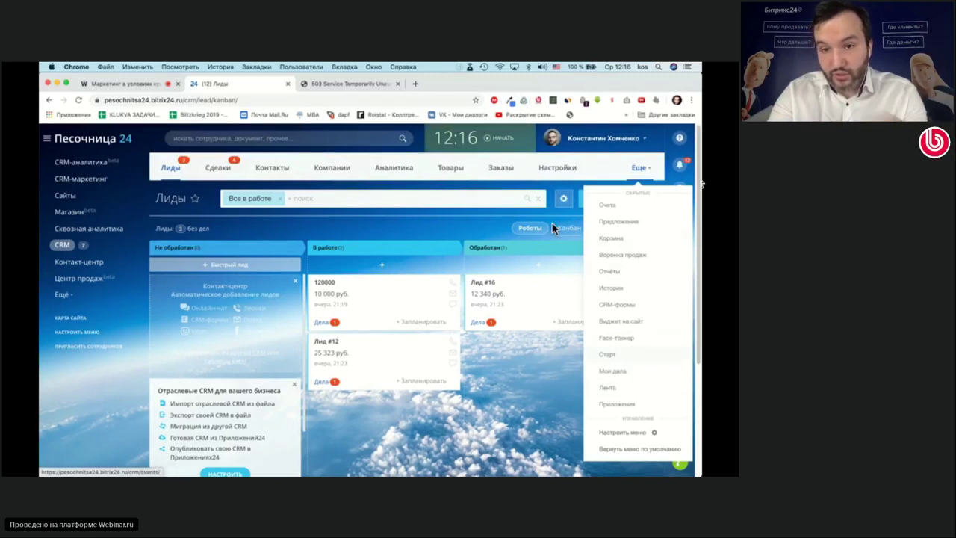
pyautogui.click(563, 165)
pyautogui.click(210, 435)
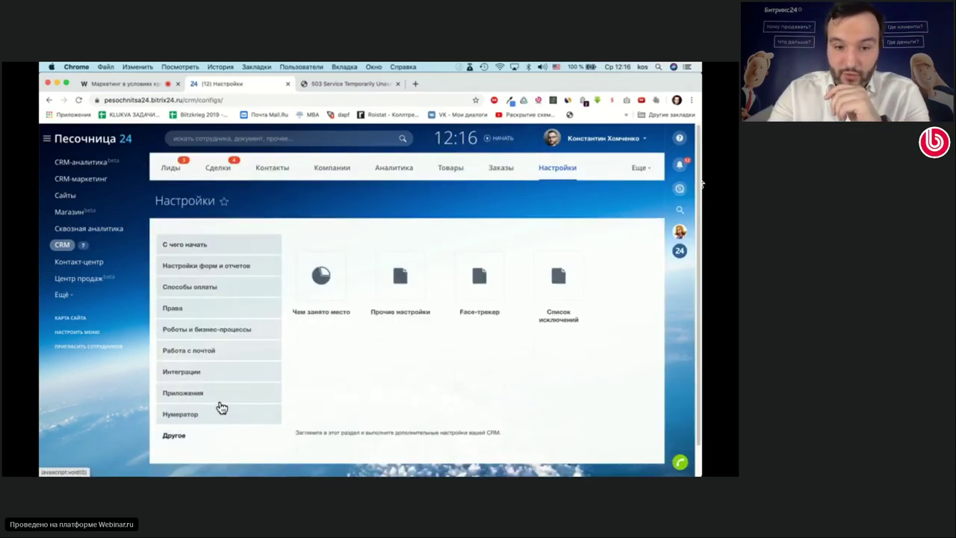
pyautogui.click(209, 330)
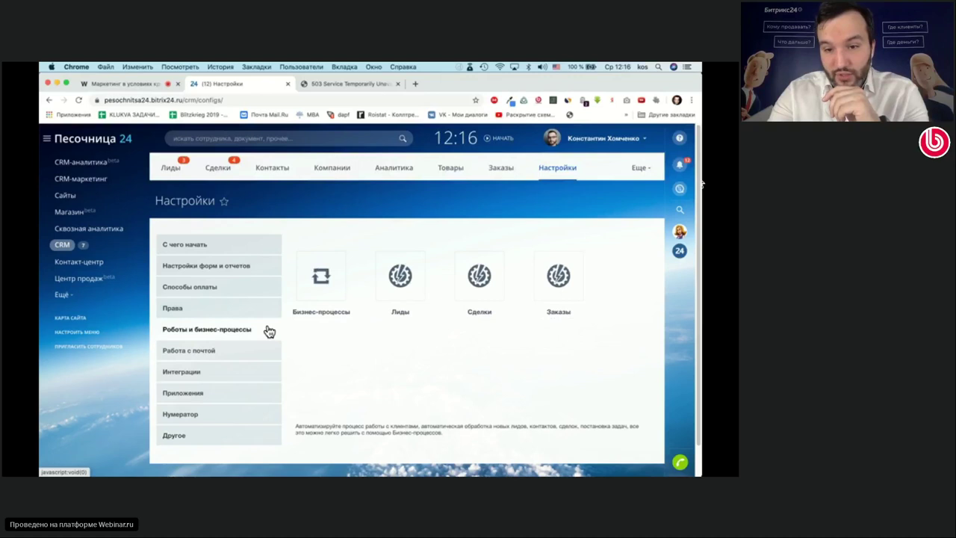
pyautogui.click(416, 278)
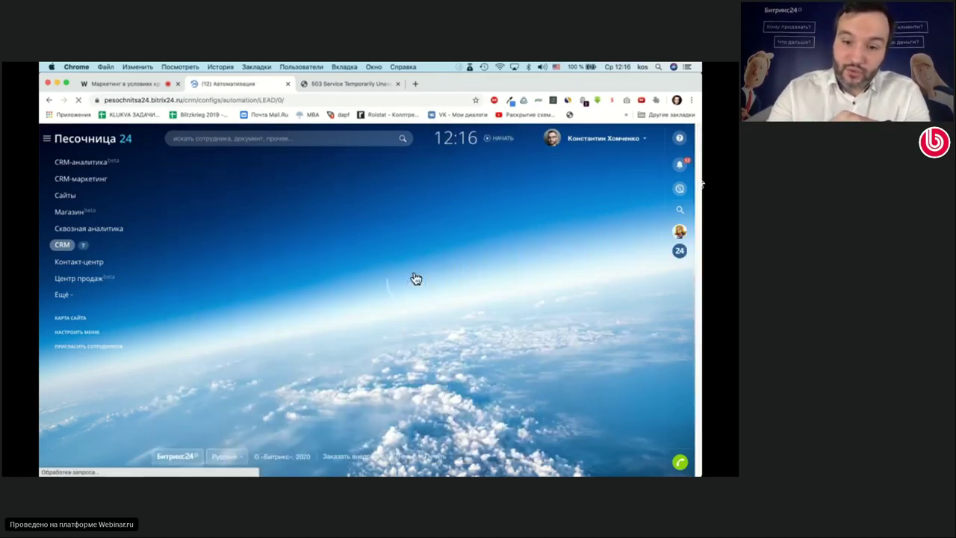
pyautogui.scroll(-5, 416, 278)
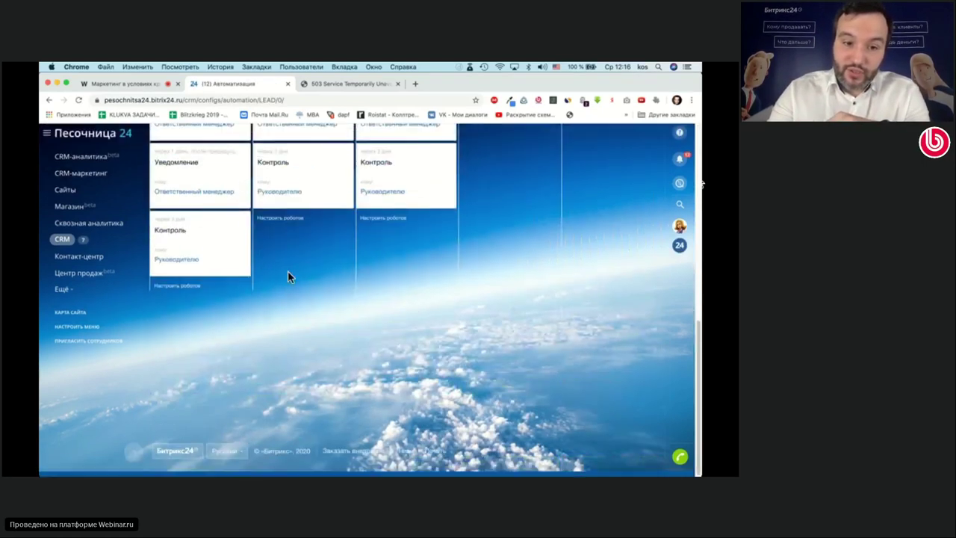
# - Start configuring the lead robots and add a Задача robot for the employee to the first stage, Не обработан
pyautogui.scroll(2, 287, 270)
pyautogui.moveTo(188, 327)
pyautogui.scroll(-3, 188, 327)
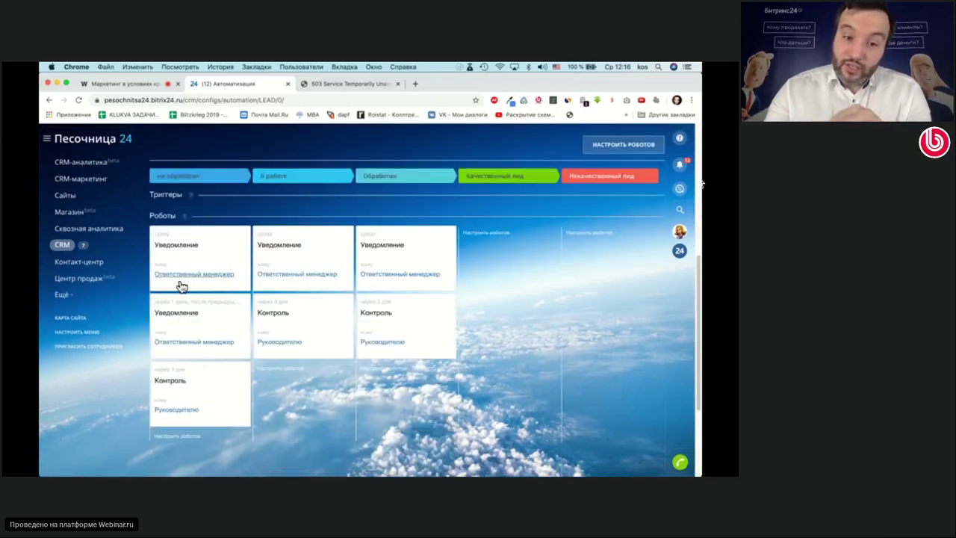
pyautogui.click(179, 435)
pyautogui.scroll(-3, 201, 410)
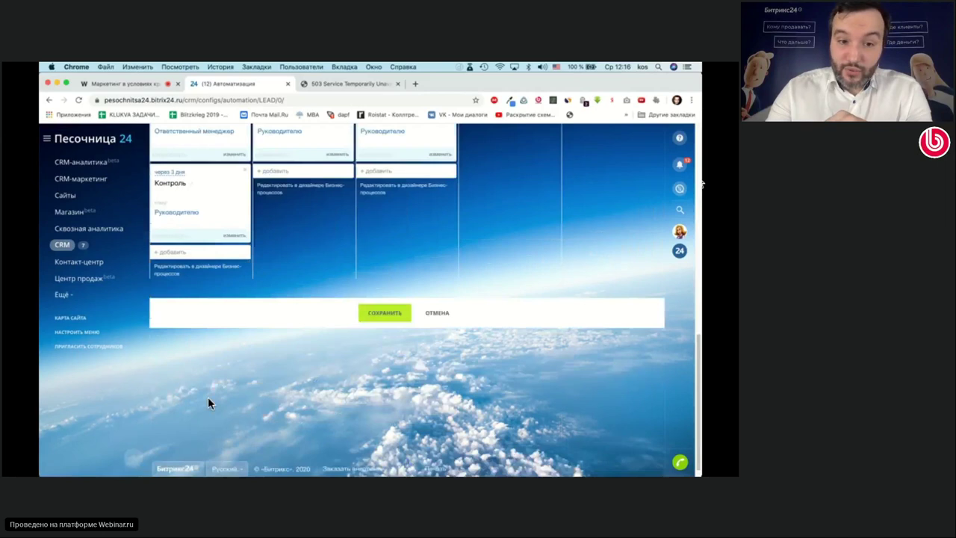
pyautogui.scroll(1, 197, 273)
pyautogui.click(192, 272)
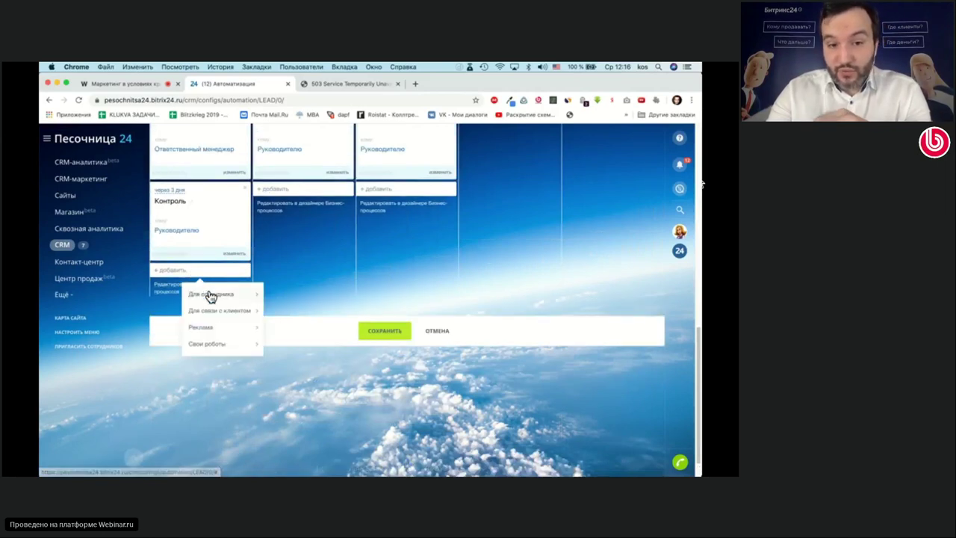
pyautogui.moveTo(209, 294)
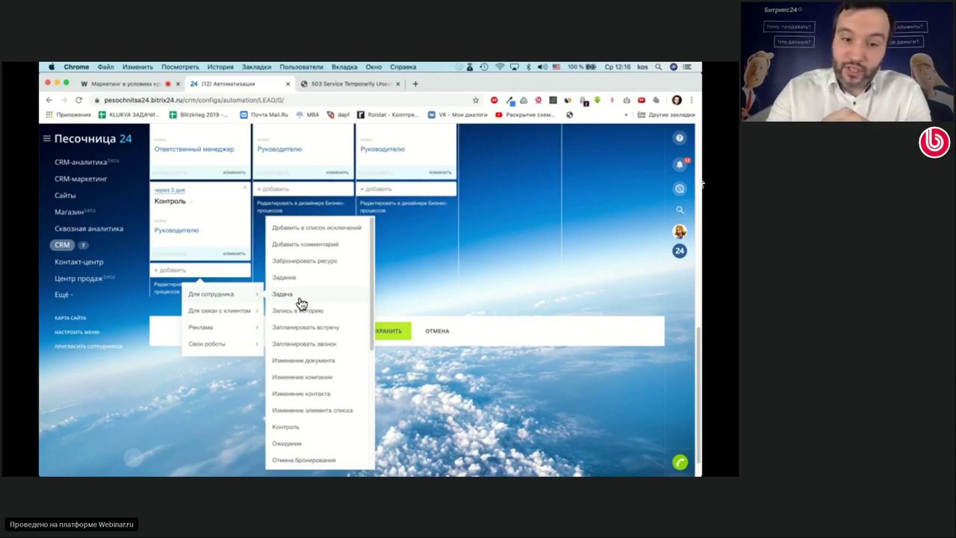
pyautogui.click(300, 301)
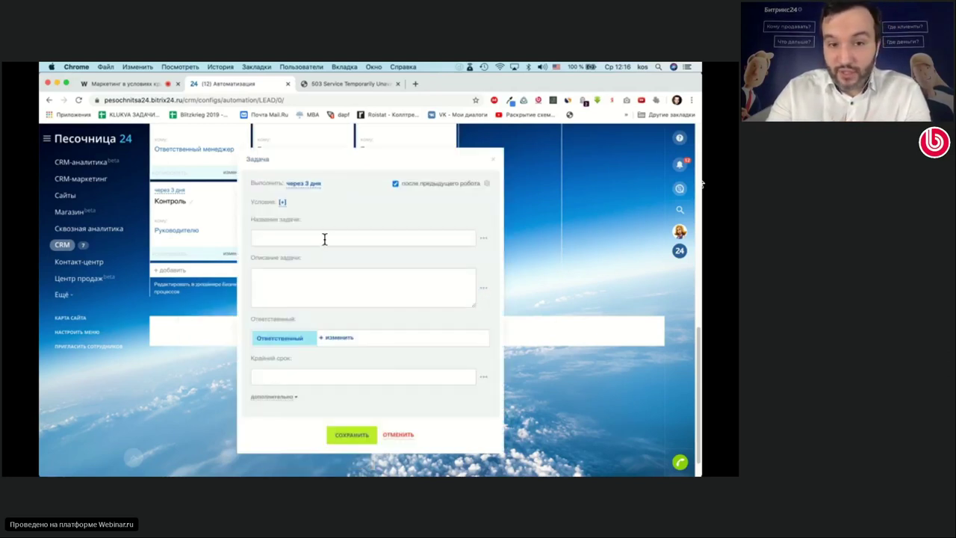
# - Add a blank condition to the task robot and examine the lead fields available for it without choosing one
pyautogui.click(282, 203)
pyautogui.click(292, 203)
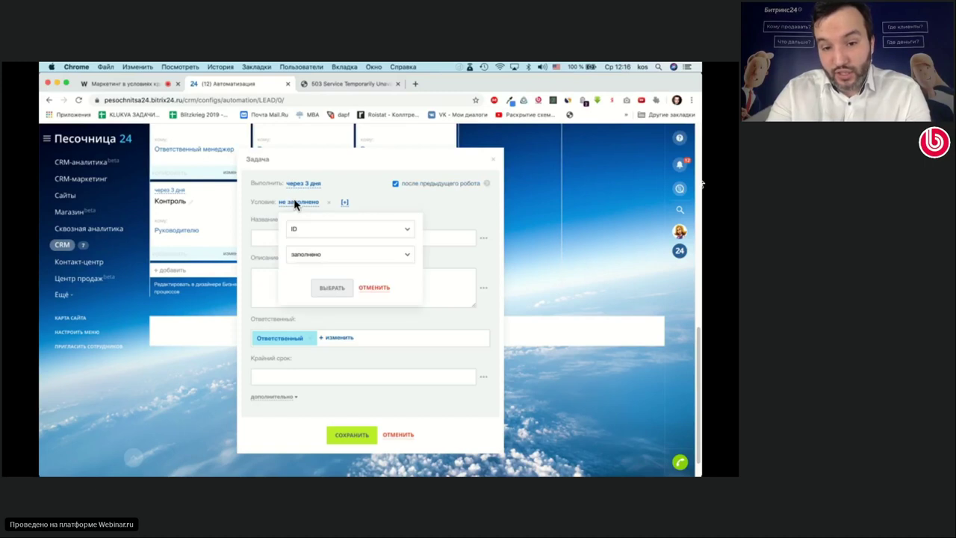
pyautogui.click(329, 230)
pyautogui.scroll(-10, 342, 379)
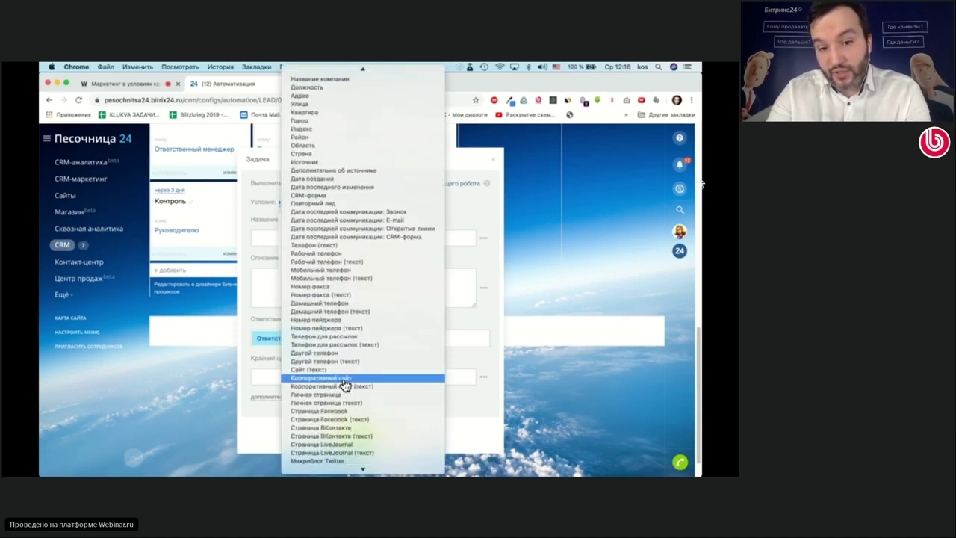
pyautogui.scroll(2, 345, 382)
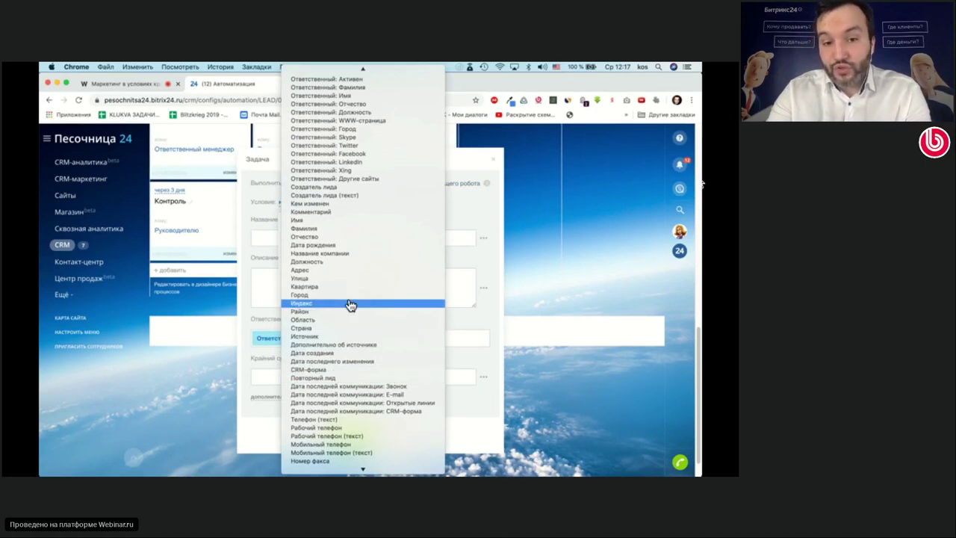
pyautogui.click(491, 251)
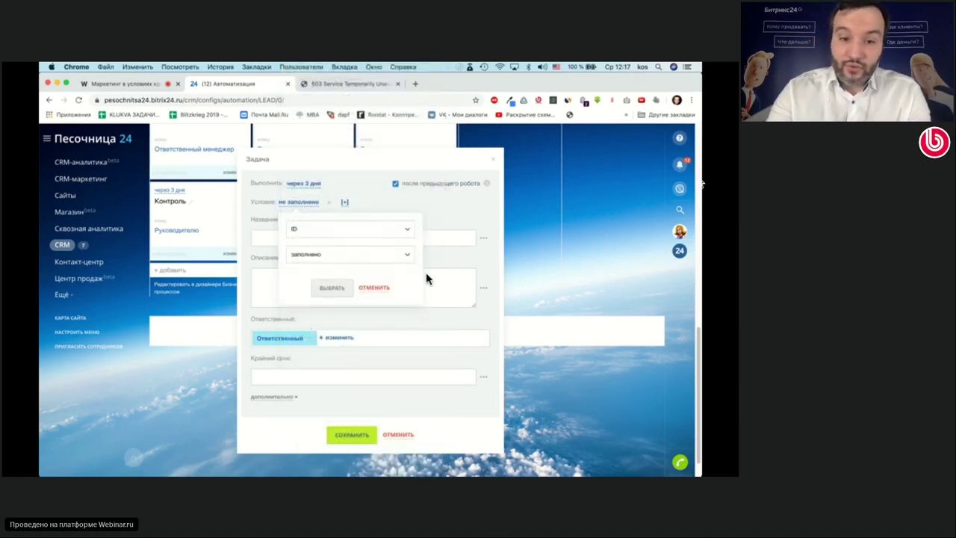
pyautogui.click(371, 287)
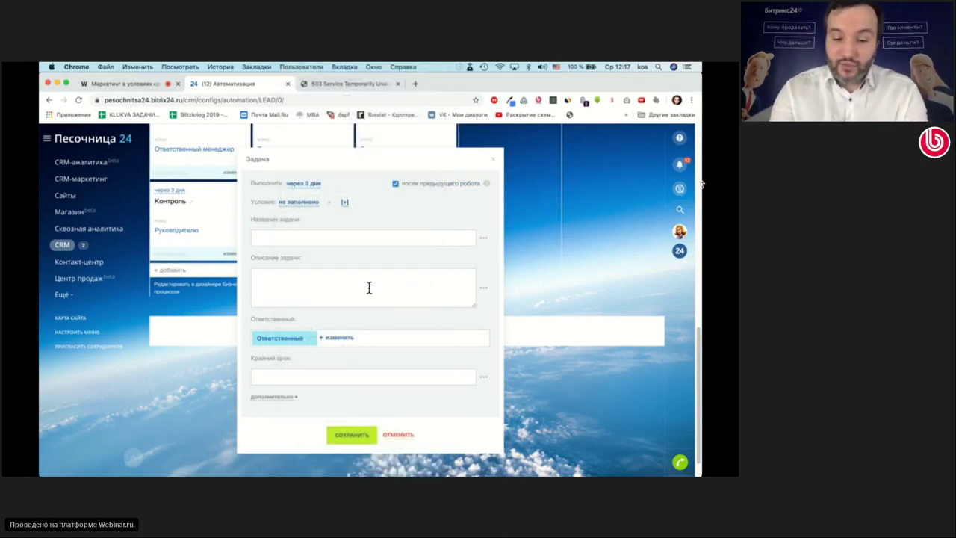
# - Enter the task description Обработайте лид! and set the deadline to 5 days after the current time, counting working time only
pyautogui.click(309, 291)
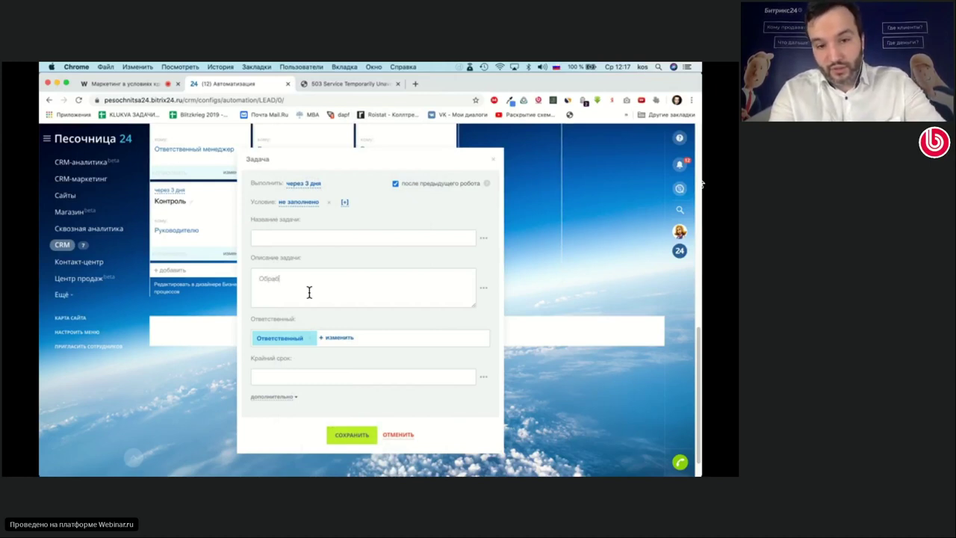
pyautogui.write('Обработайте лид!')
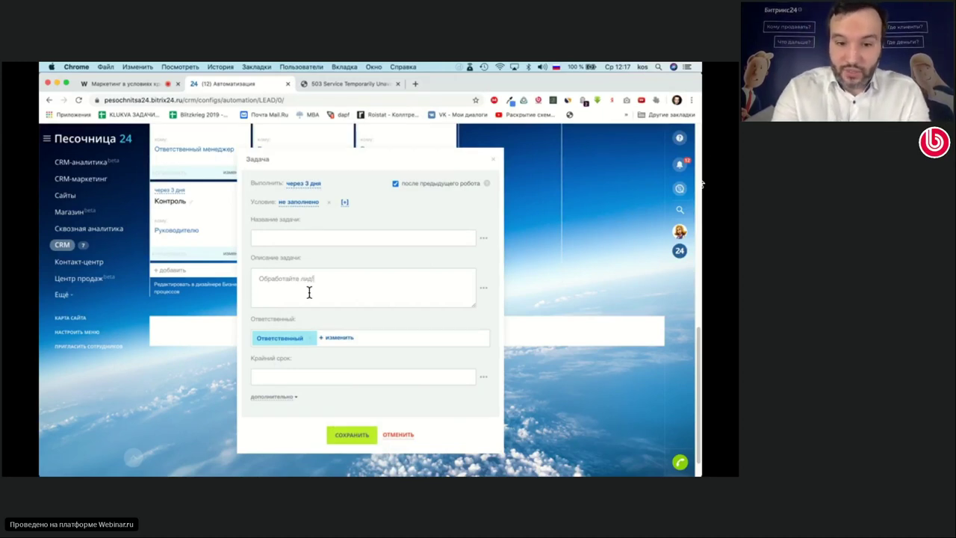
pyautogui.click(319, 376)
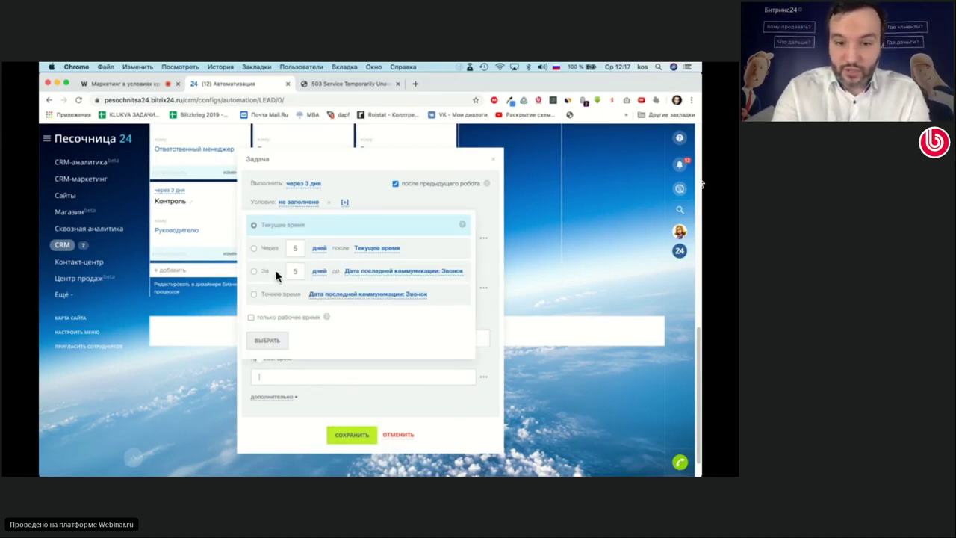
pyautogui.click(253, 249)
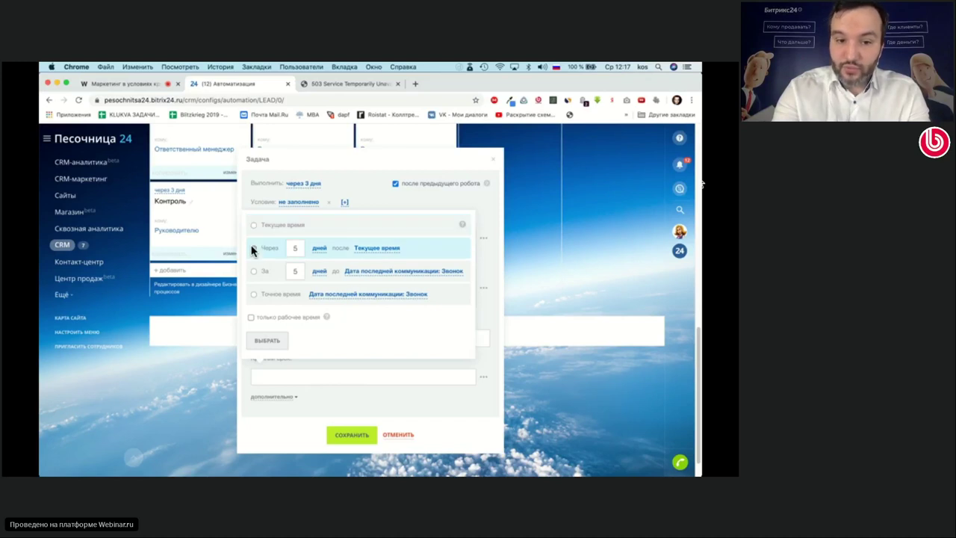
pyautogui.click(251, 317)
pyautogui.click(268, 341)
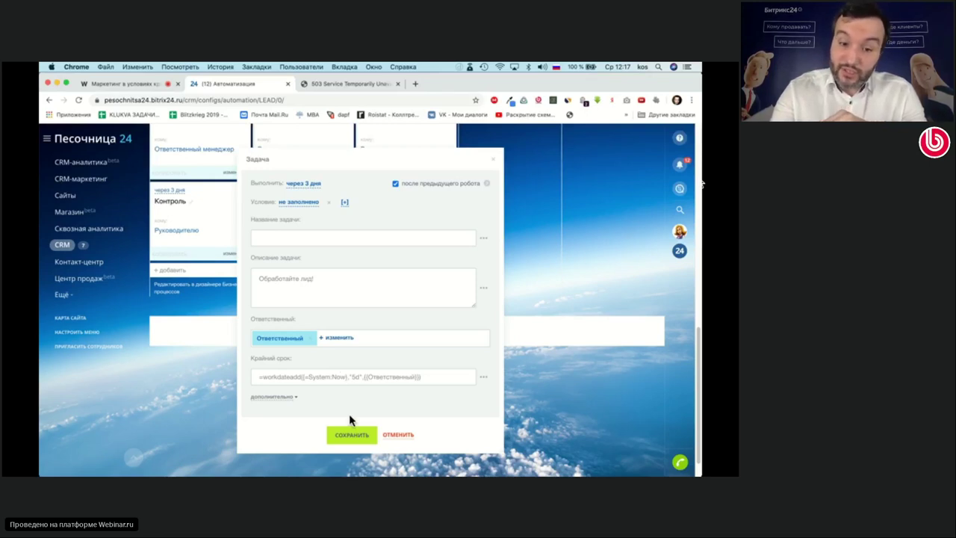
# - Expand the task robot's additional settings, examine them down to the time tracking options, and try to save the robot
pyautogui.click(288, 397)
pyautogui.scroll(-5, 303, 401)
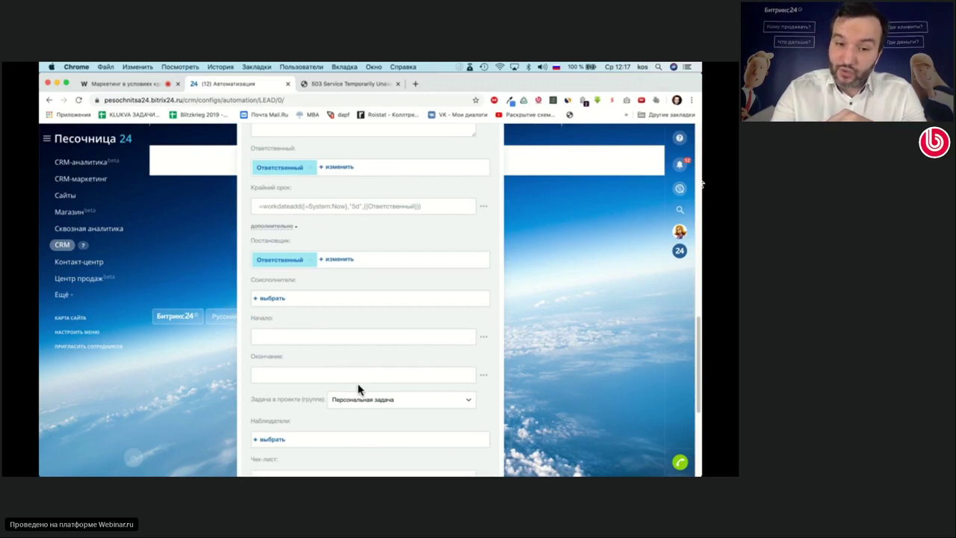
pyautogui.scroll(-2, 359, 389)
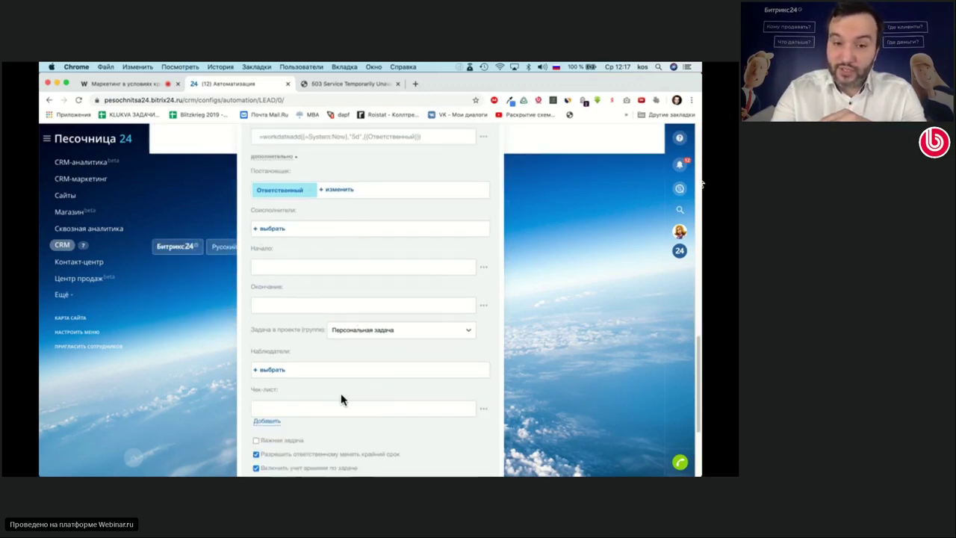
pyautogui.scroll(-4, 341, 399)
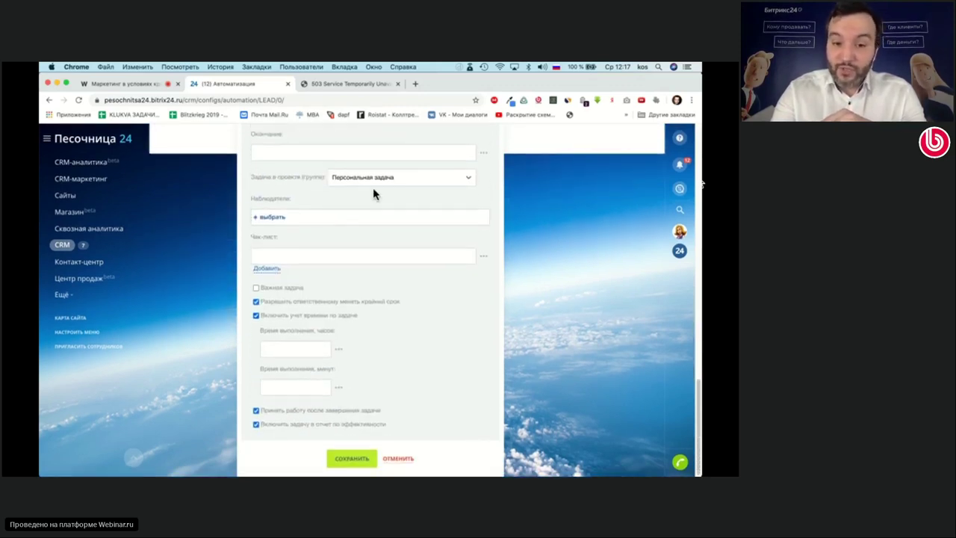
pyautogui.click(352, 457)
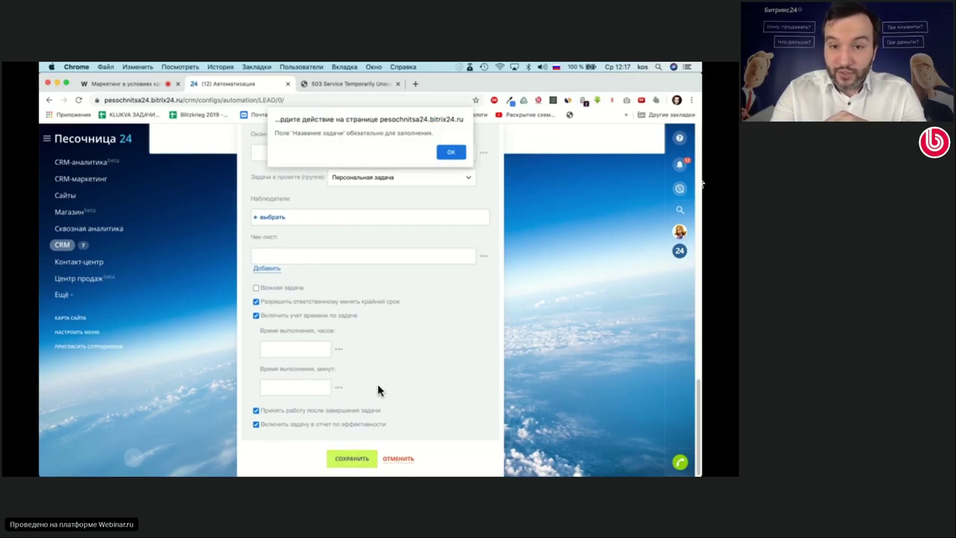
pyautogui.click(452, 152)
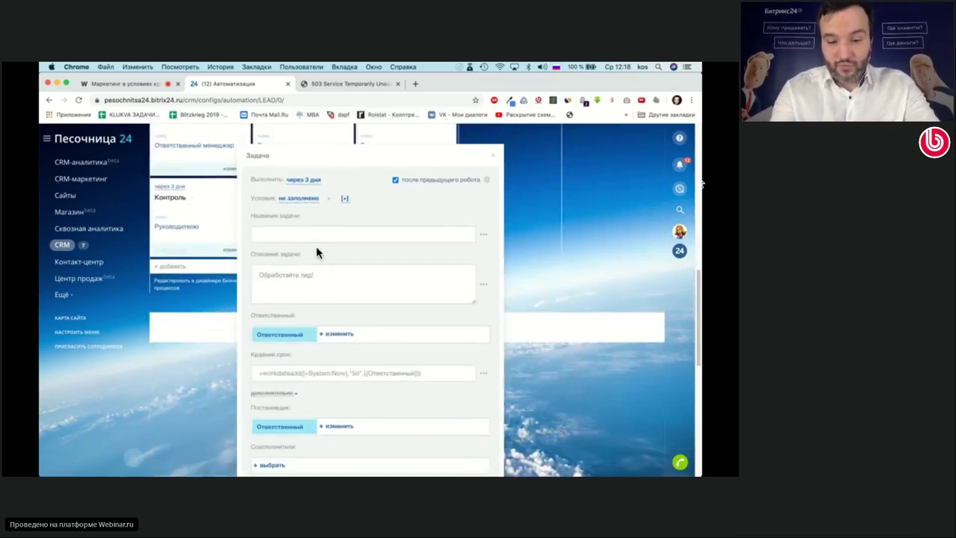
# - Set the task name to Обработайте лид! by copying the description text
pyautogui.click(327, 233)
pyautogui.write('Обраб')
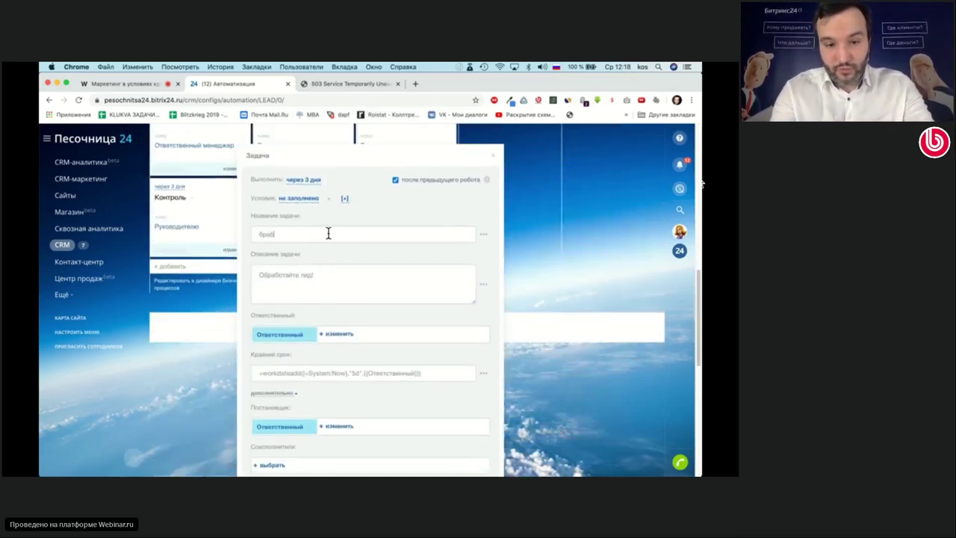
pyautogui.tripleClick(310, 277)
pyautogui.press('super+c')
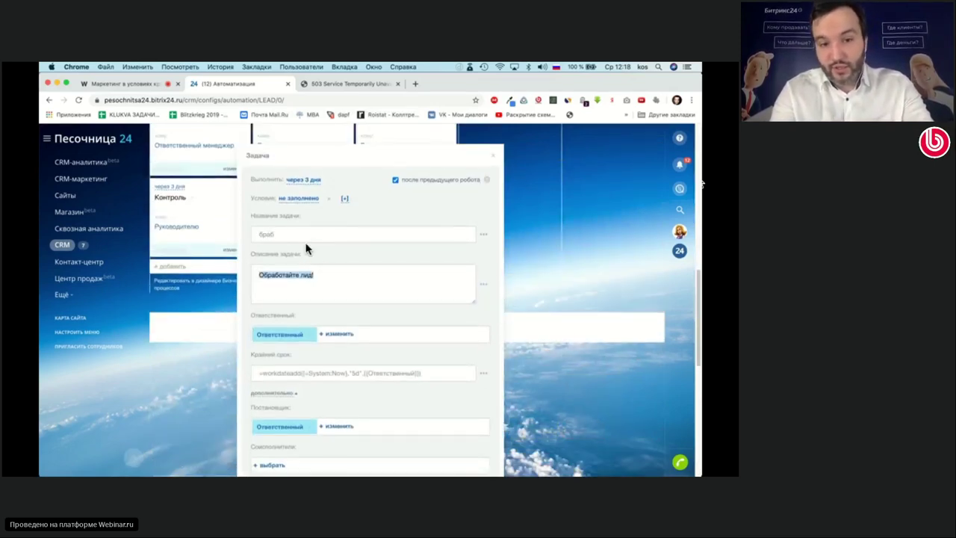
pyautogui.doubleClick(306, 237)
pyautogui.press('super+v')
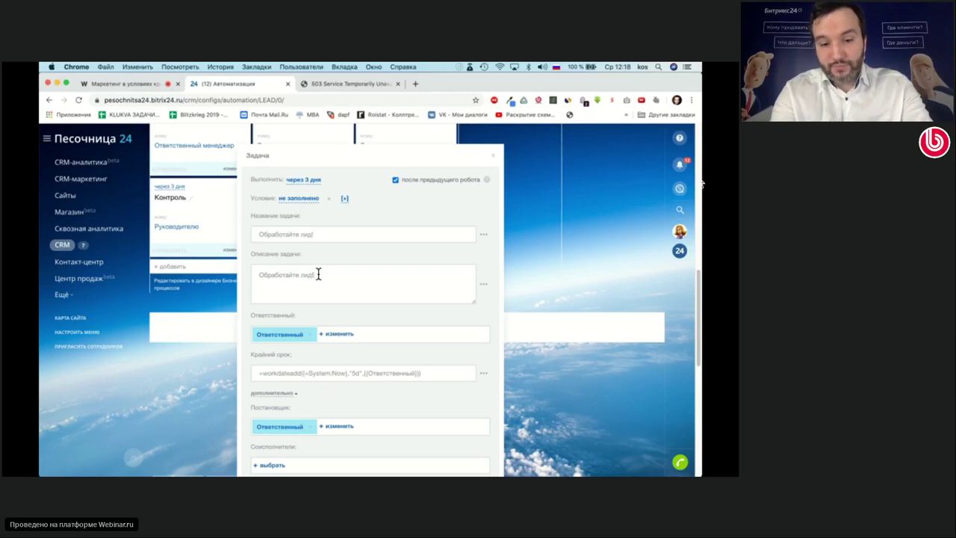
# - Clear the task description and save the task robot
pyautogui.tripleClick(316, 275)
pyautogui.press('BackSpace')
pyautogui.scroll(-5, 328, 299)
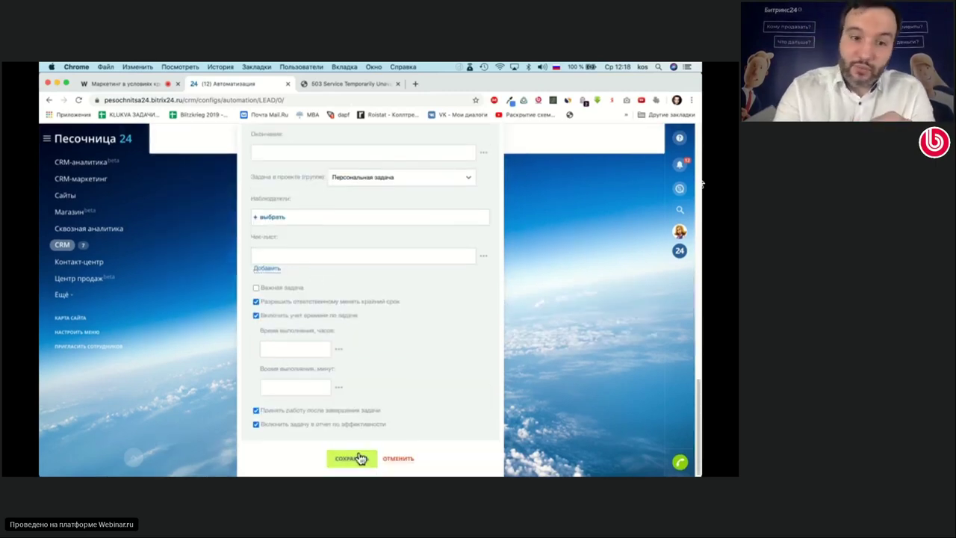
pyautogui.click(360, 457)
# - Review the new Задача robot in the first stage and save the lead automation settings
pyautogui.scroll(3, 192, 257)
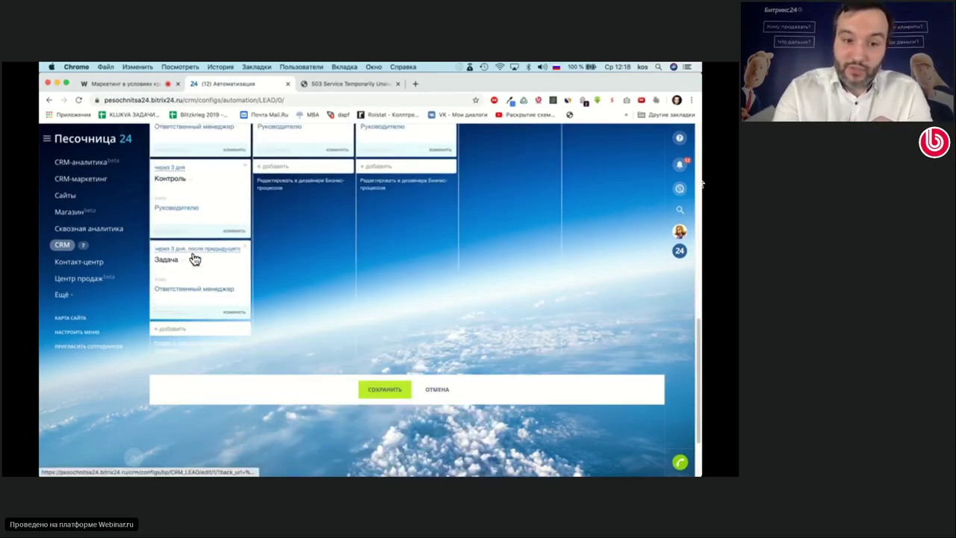
pyautogui.scroll(3, 192, 264)
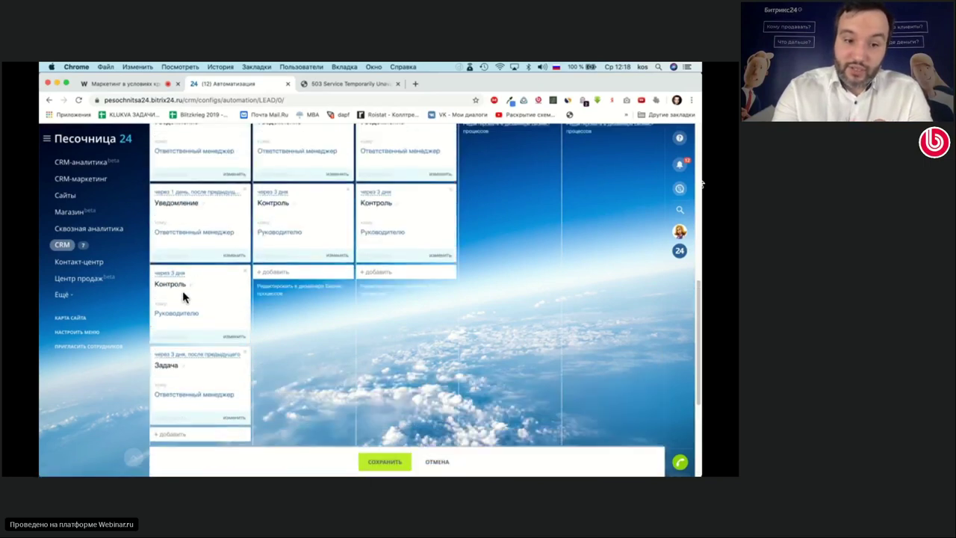
pyautogui.scroll(-1, 201, 366)
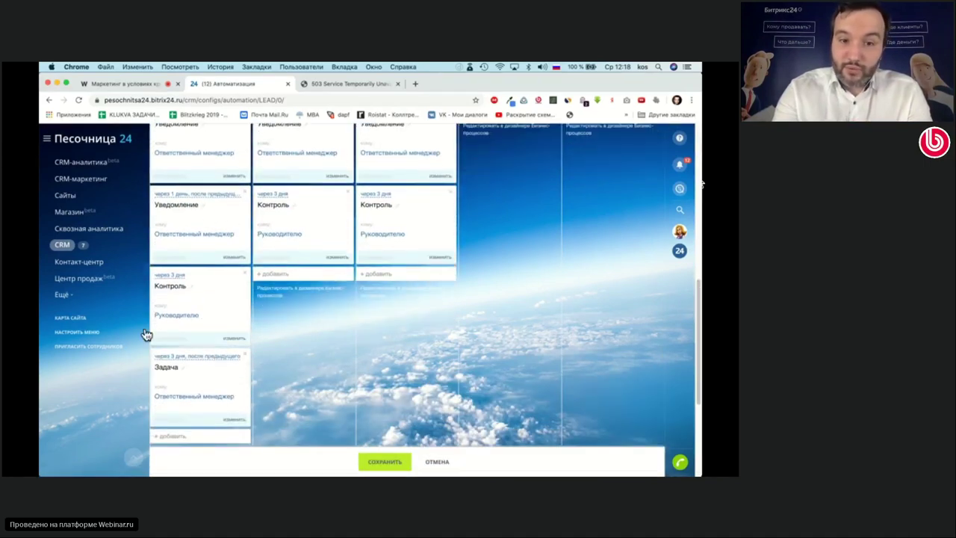
pyautogui.click(64, 244)
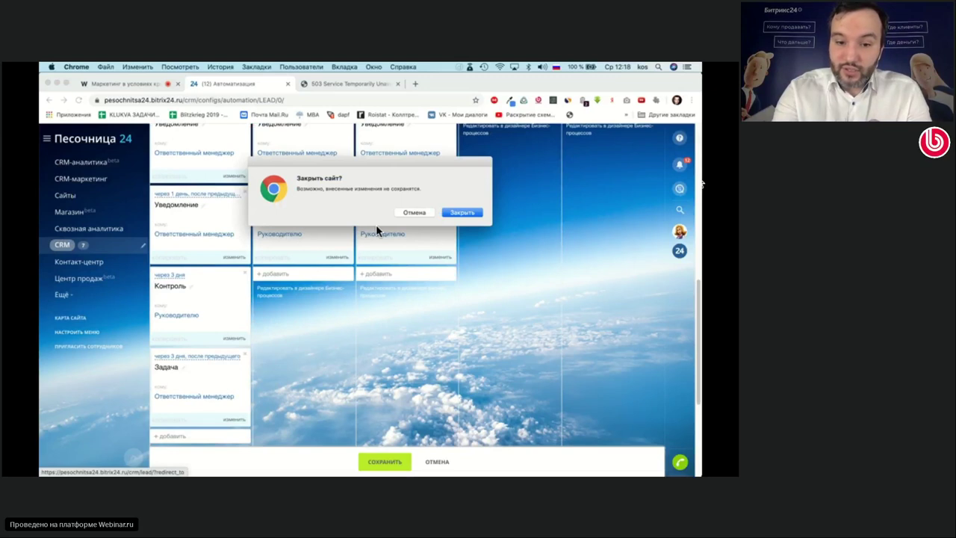
pyautogui.click(422, 213)
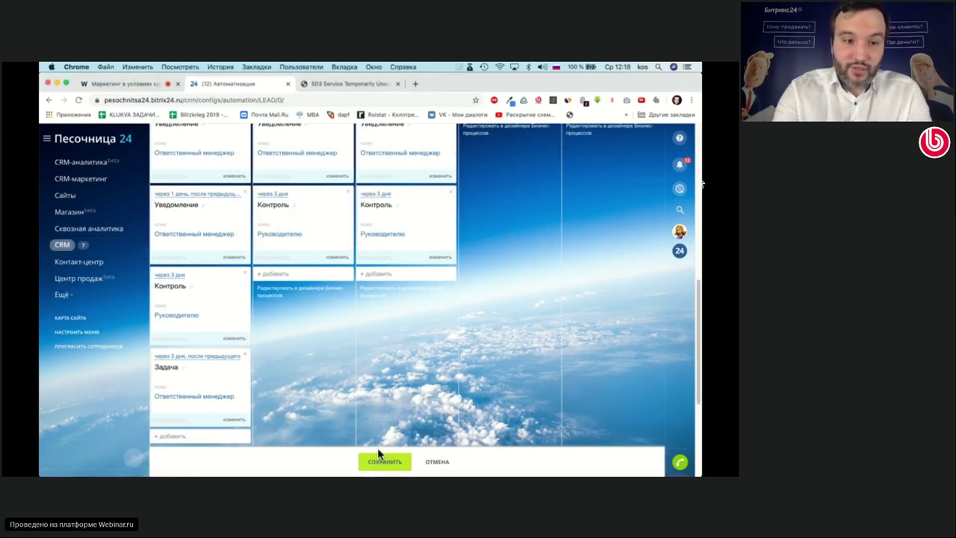
pyautogui.click(380, 457)
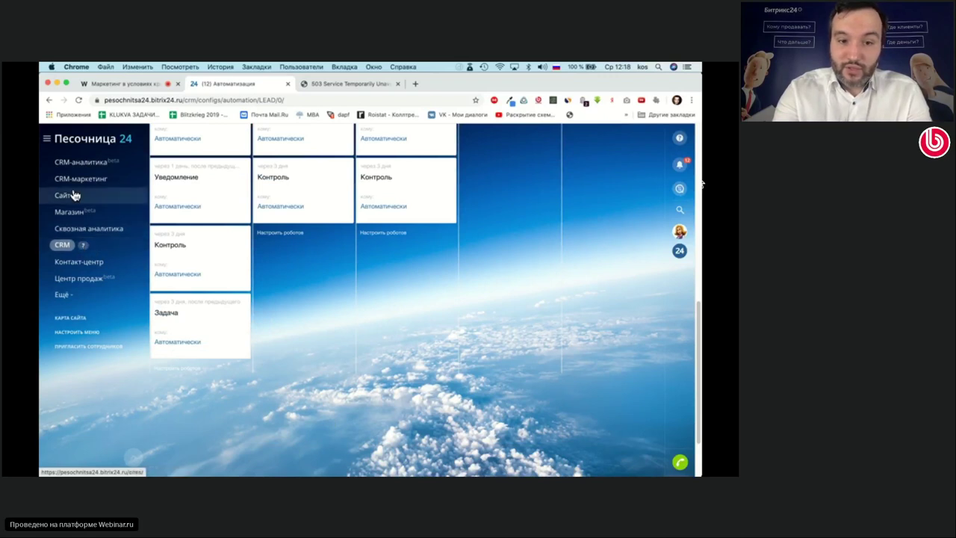
# - Go to the CRM leads board and create a quick lead named тест in the Не обработан stage
pyautogui.click(65, 245)
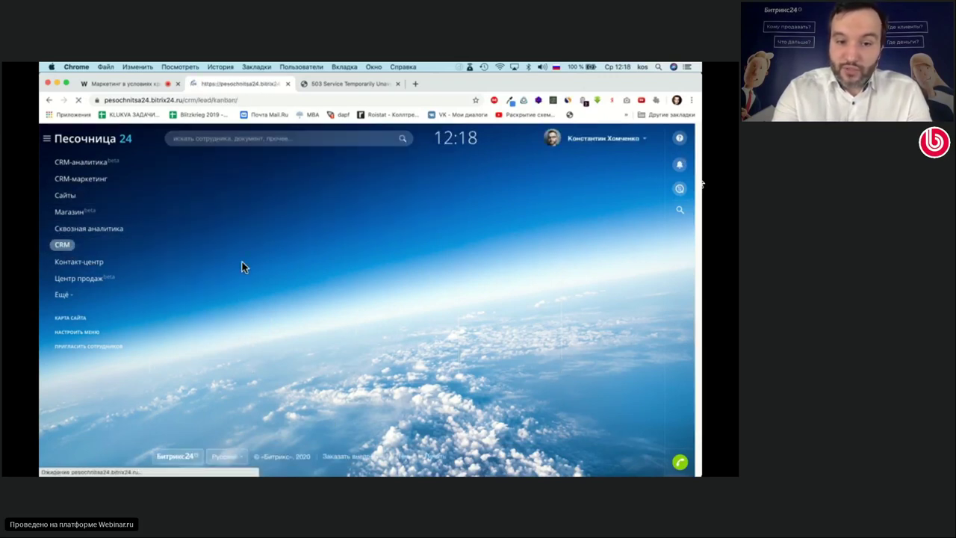
pyautogui.click(213, 266)
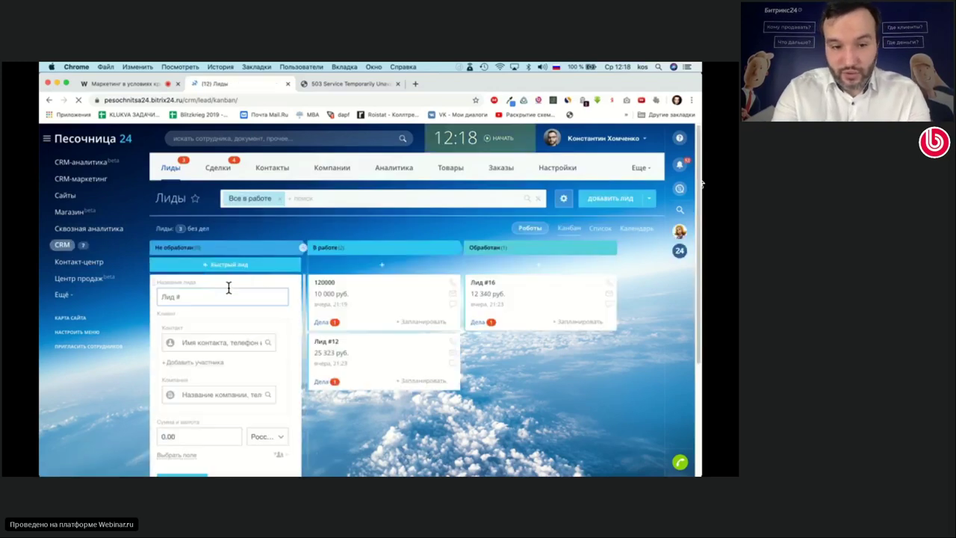
pyautogui.click(202, 297)
pyautogui.click(199, 318)
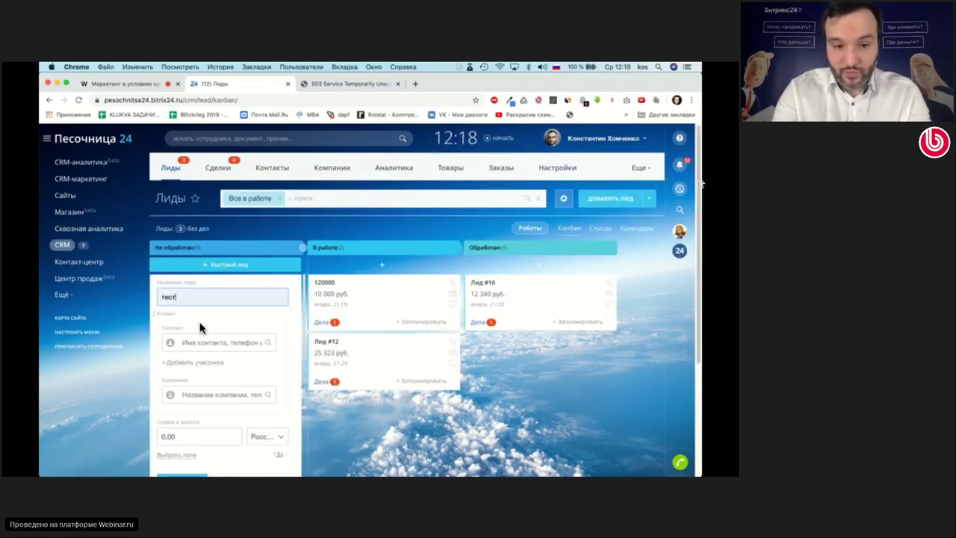
pyautogui.scroll(-3, 204, 422)
pyautogui.click(187, 351)
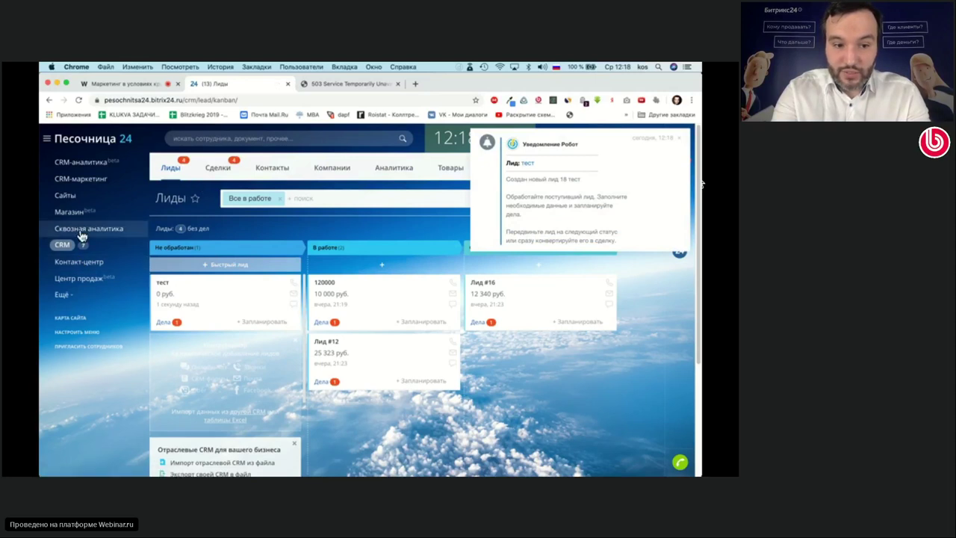
# - Open the Задачи и Проекты section to check the task list for the robot's task on the new lead
pyautogui.click(63, 294)
pyautogui.scroll(-3, 107, 370)
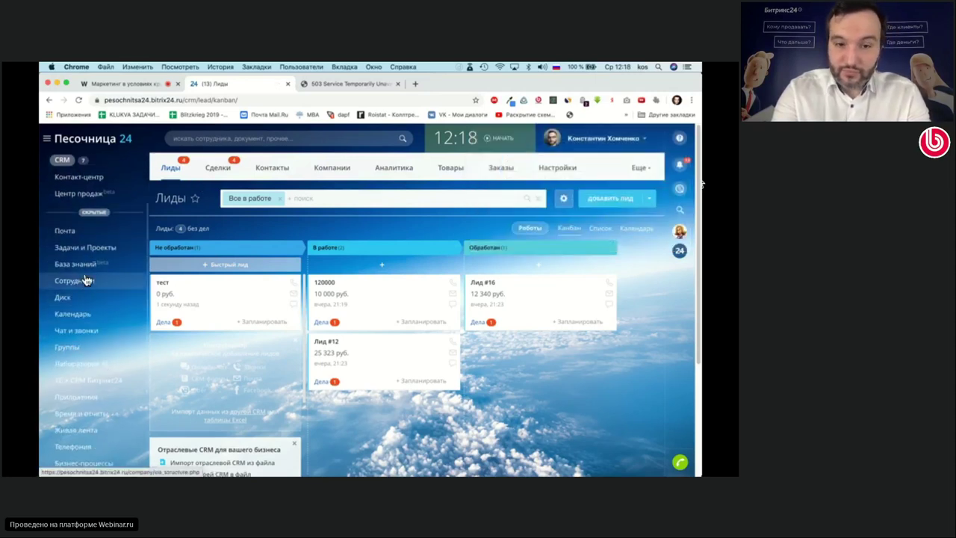
pyautogui.scroll(-2, 86, 280)
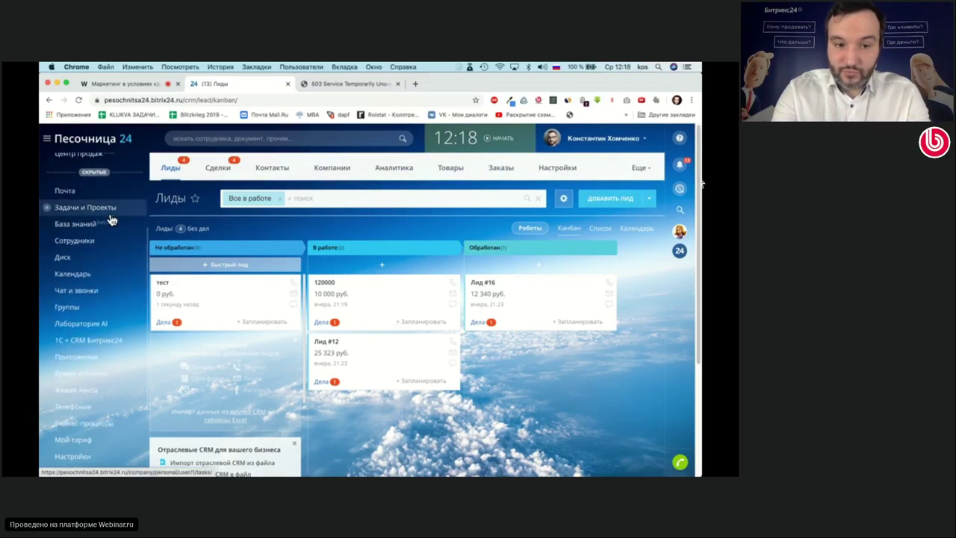
pyautogui.click(110, 219)
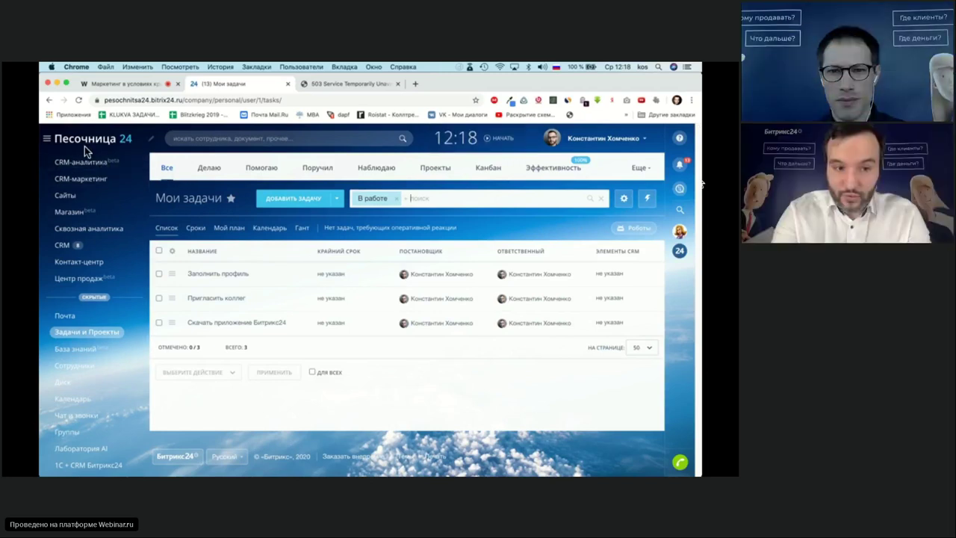
# - Return to the CRM leads board and open the card of the lead тест
pyautogui.click(87, 160)
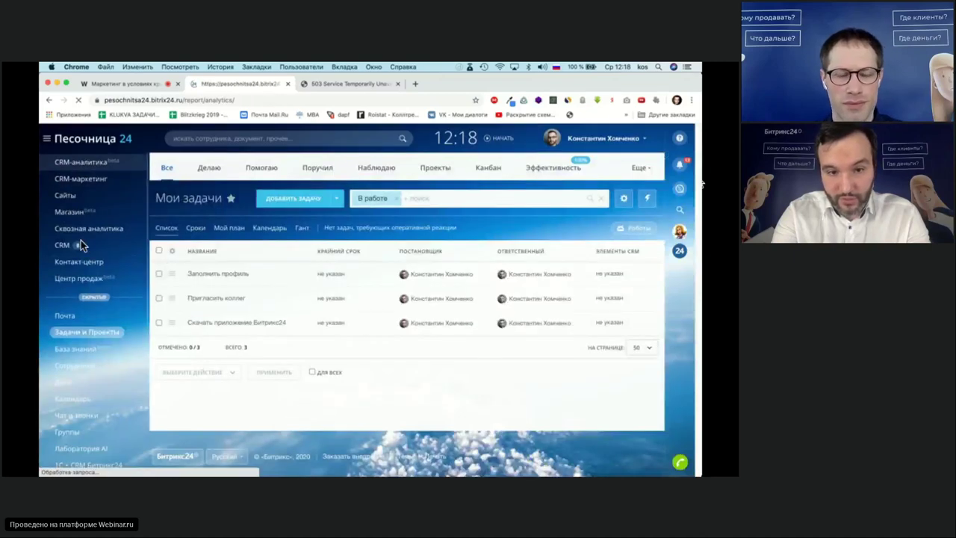
pyautogui.click(86, 243)
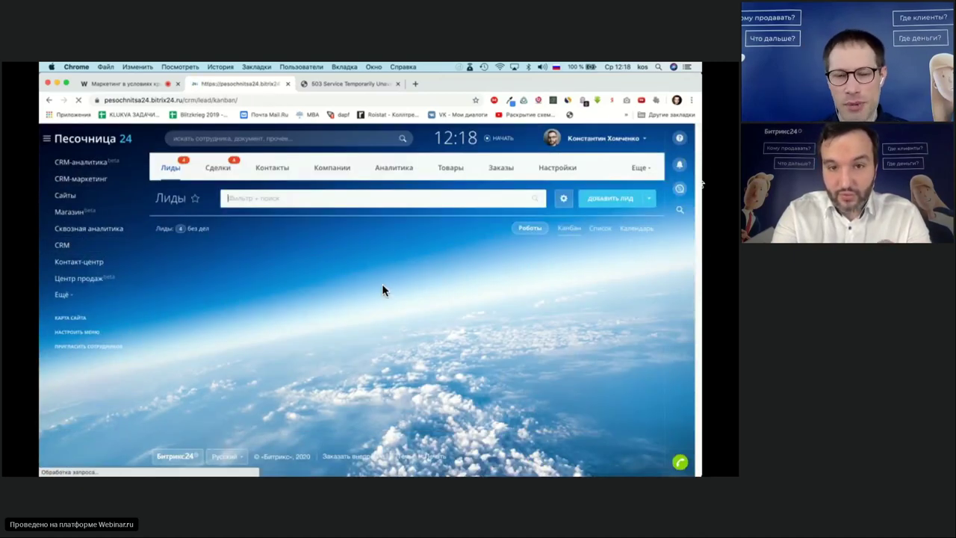
pyautogui.click(164, 285)
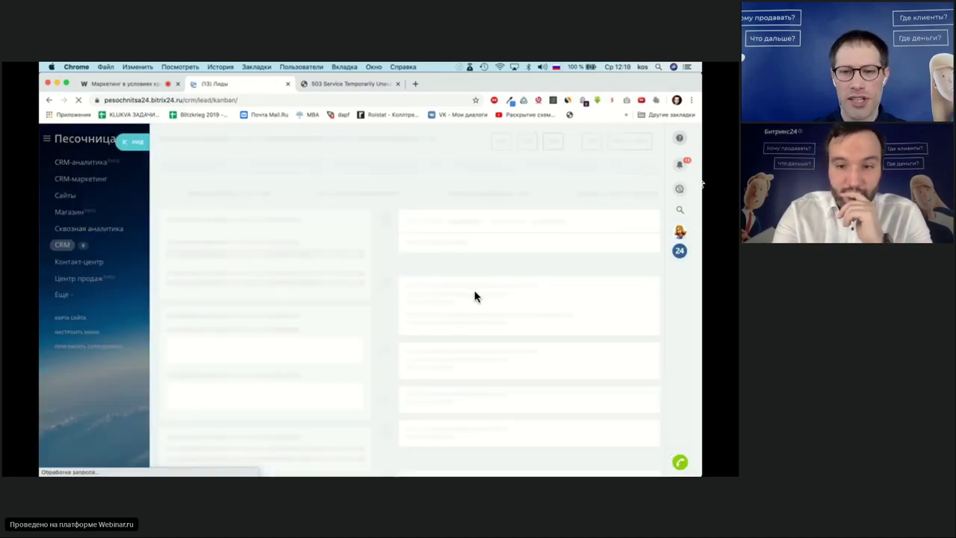
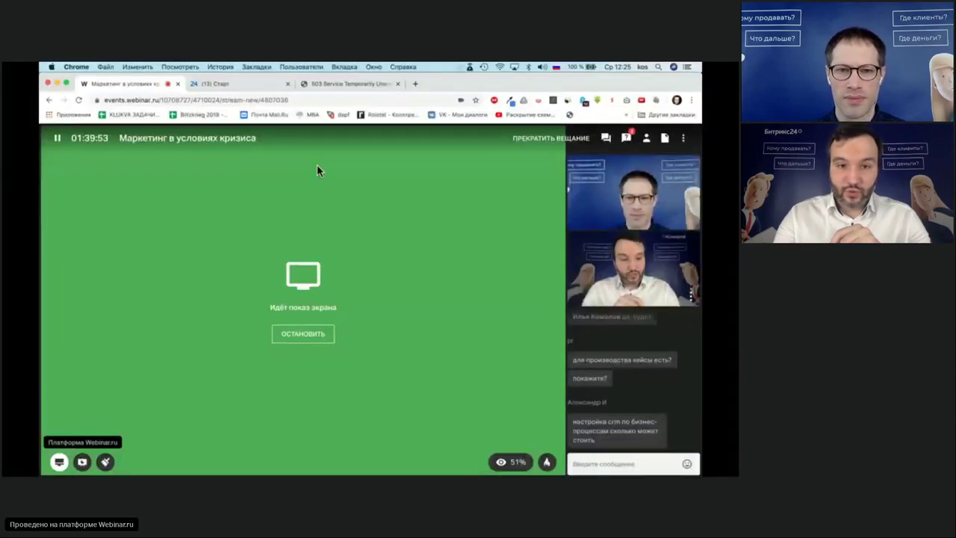
# - Switch from the webinar to the CRM-маркетинг start page and try to create an Email рассылка
pyautogui.click(219, 84)
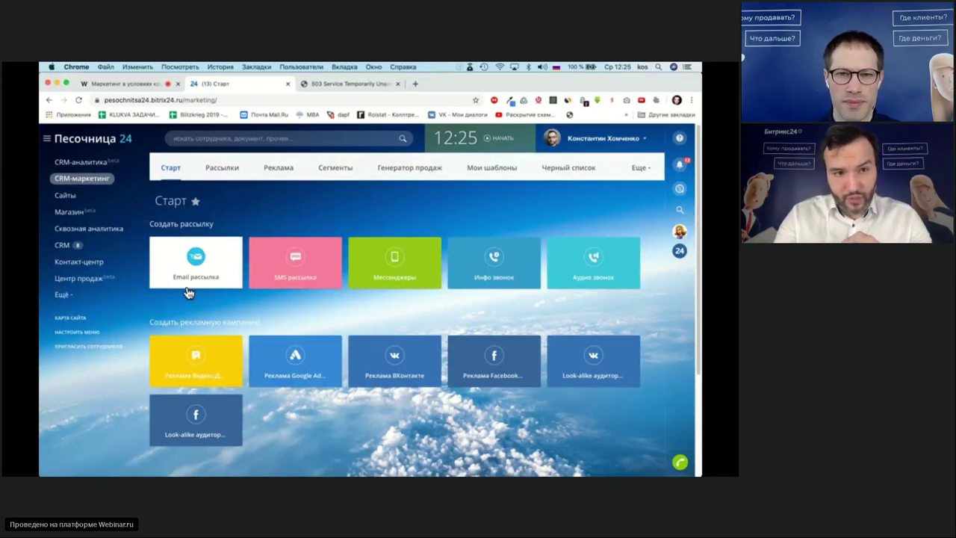
pyautogui.click(123, 84)
pyautogui.click(224, 83)
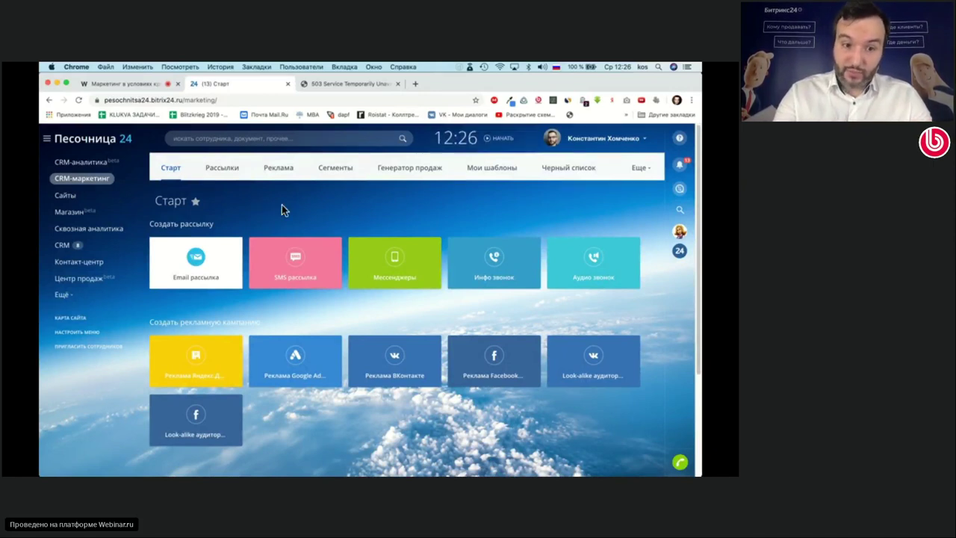
pyautogui.click(192, 258)
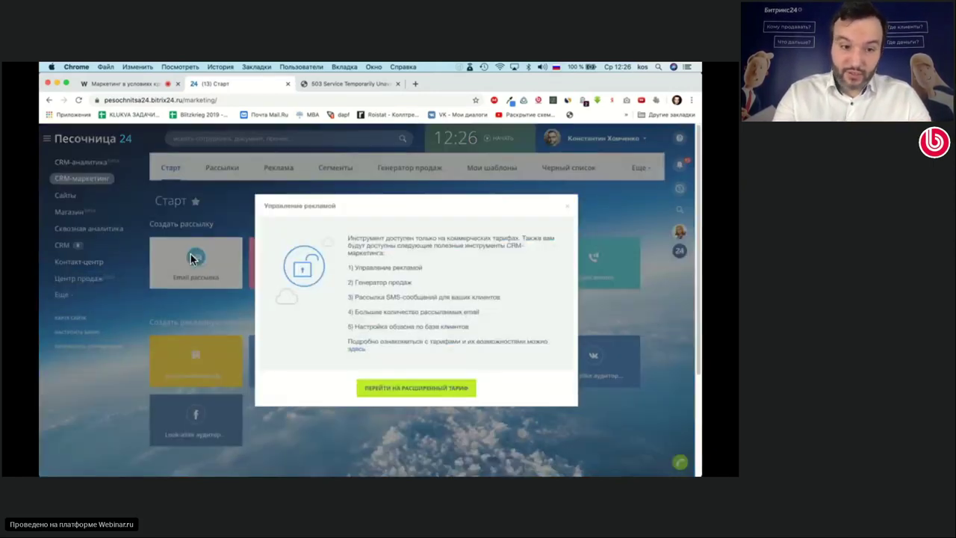
pyautogui.click(567, 206)
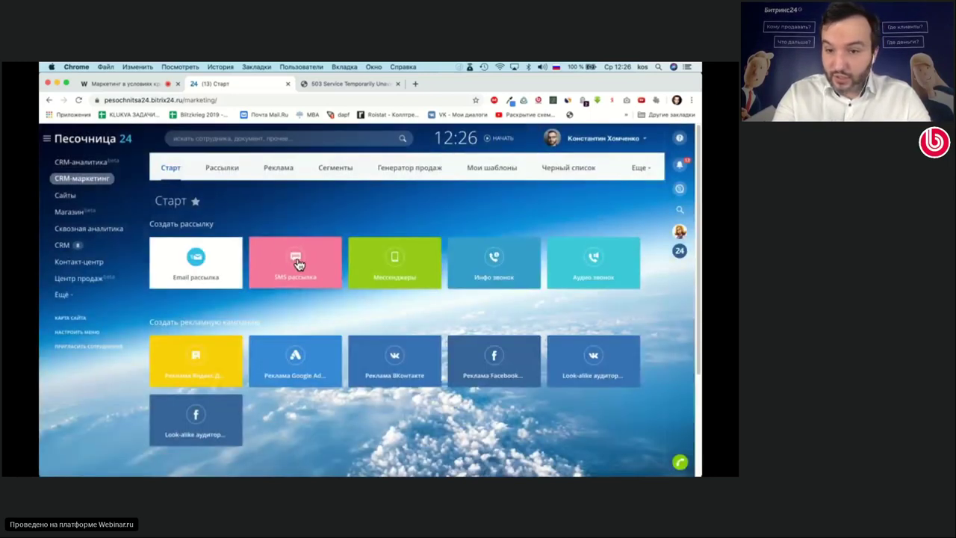
# - Start an Аудио звонок mailing from the Превратите лид в клиента template and examine its preset recipient segments and call recording
pyautogui.click(603, 274)
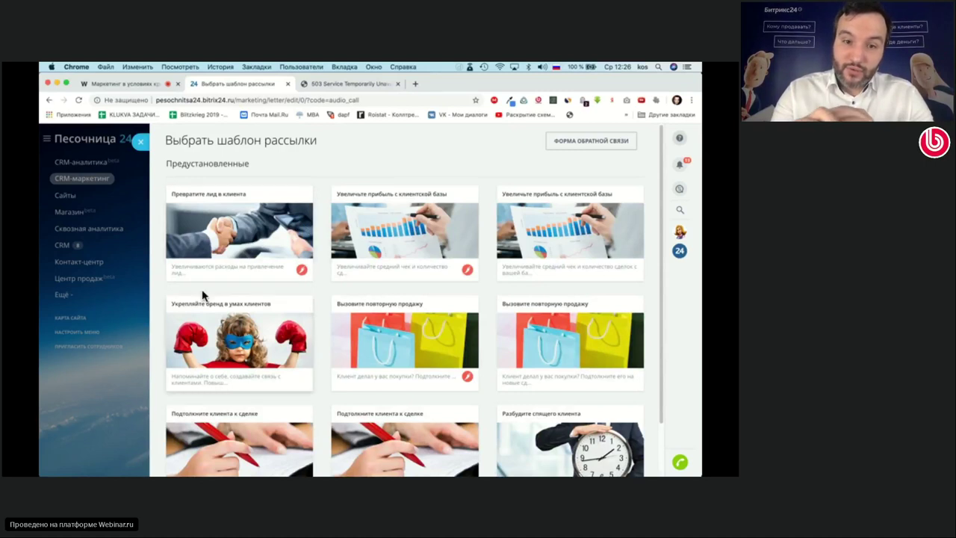
pyautogui.click(248, 251)
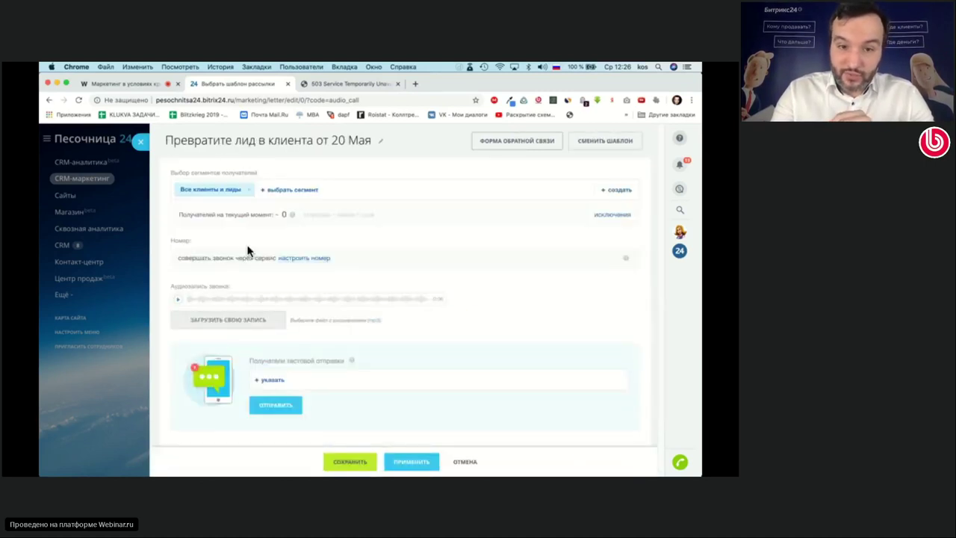
pyautogui.click(295, 191)
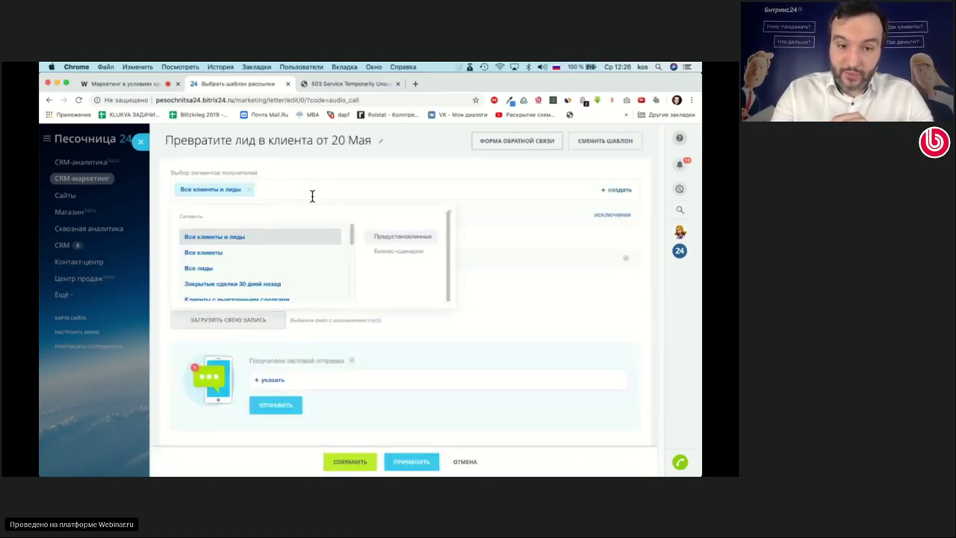
pyautogui.scroll(-3, 247, 269)
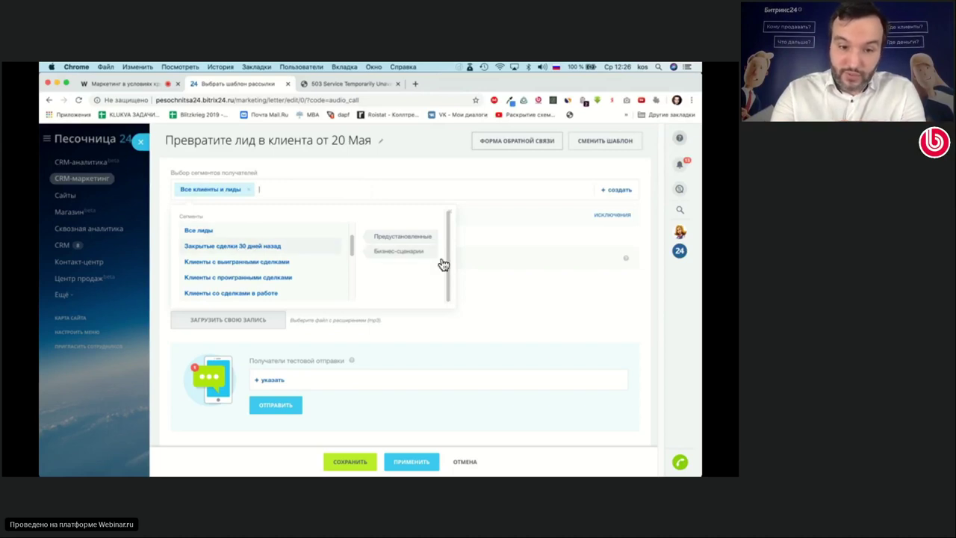
pyautogui.click(472, 279)
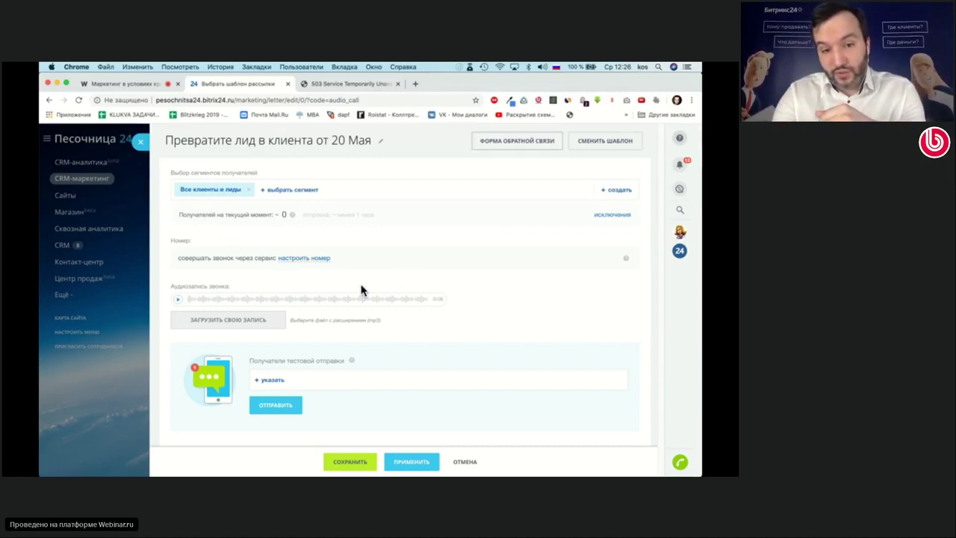
pyautogui.click(243, 299)
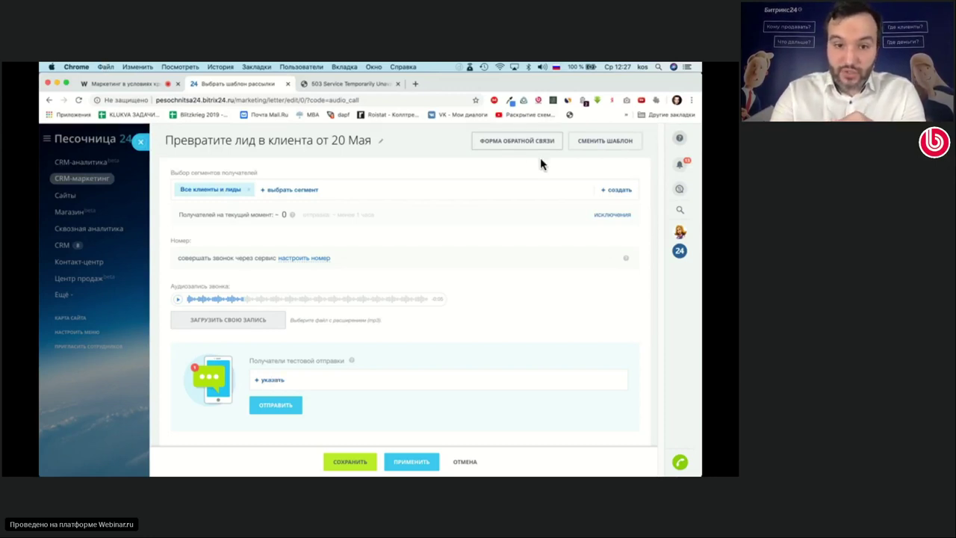
# - Start a new recipient segment, look through the client filters and select the Сконвертированные preset for leads
pyautogui.click(609, 191)
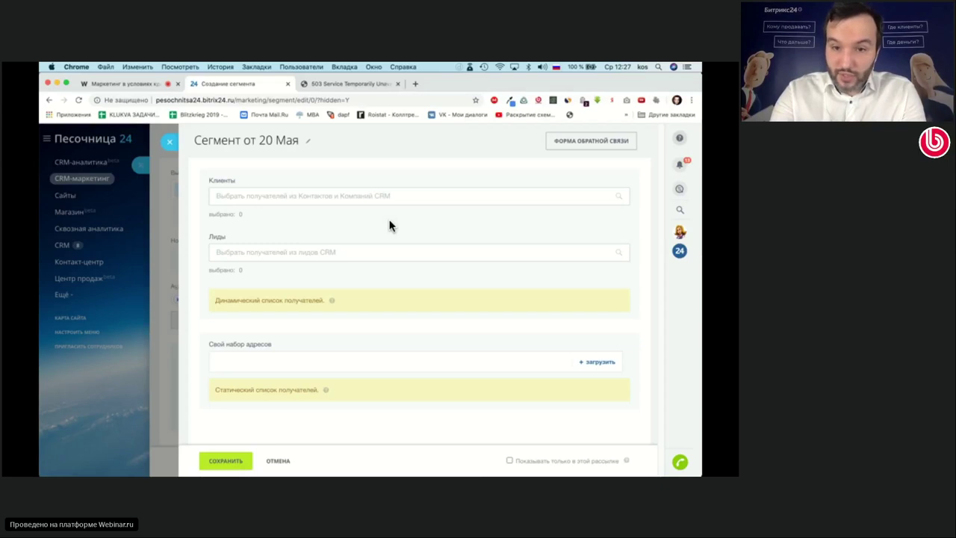
pyautogui.click(356, 195)
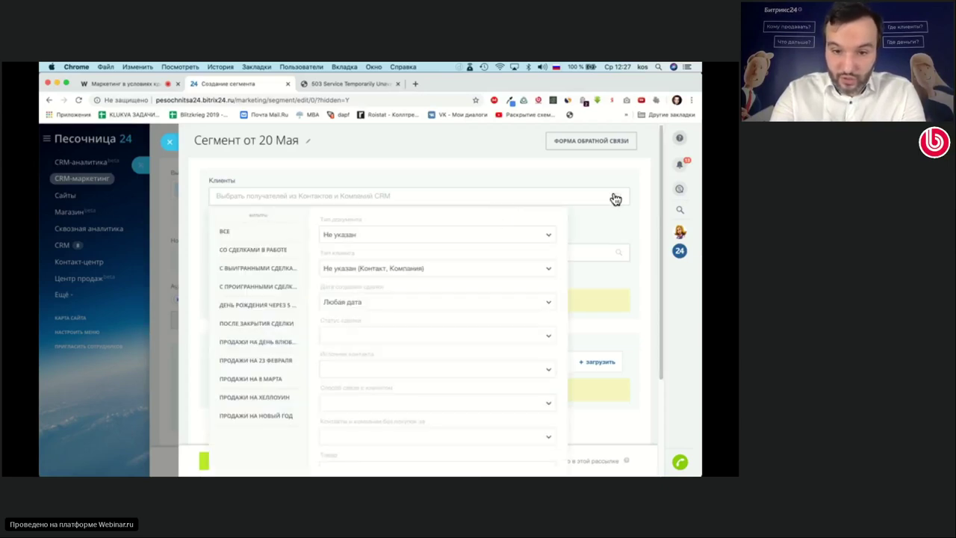
pyautogui.click(650, 241)
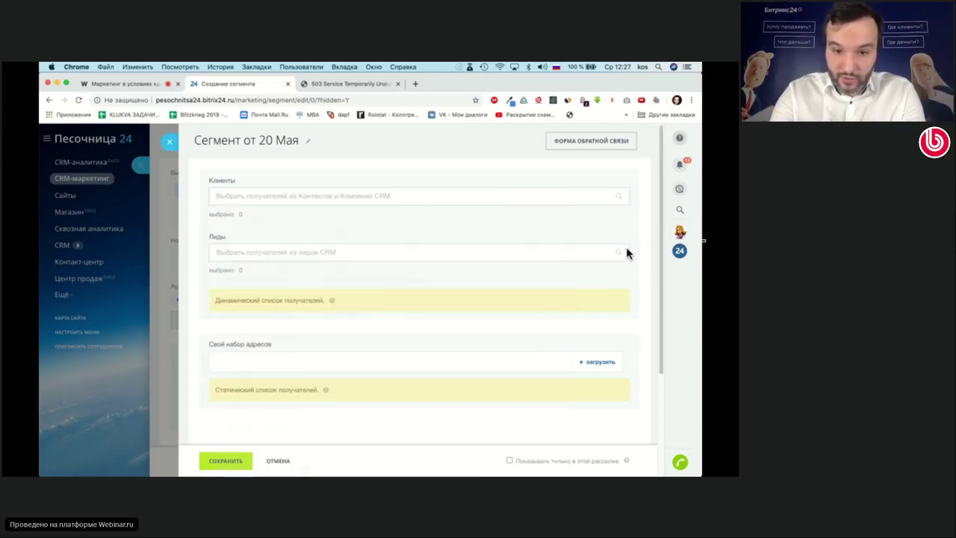
pyautogui.click(366, 252)
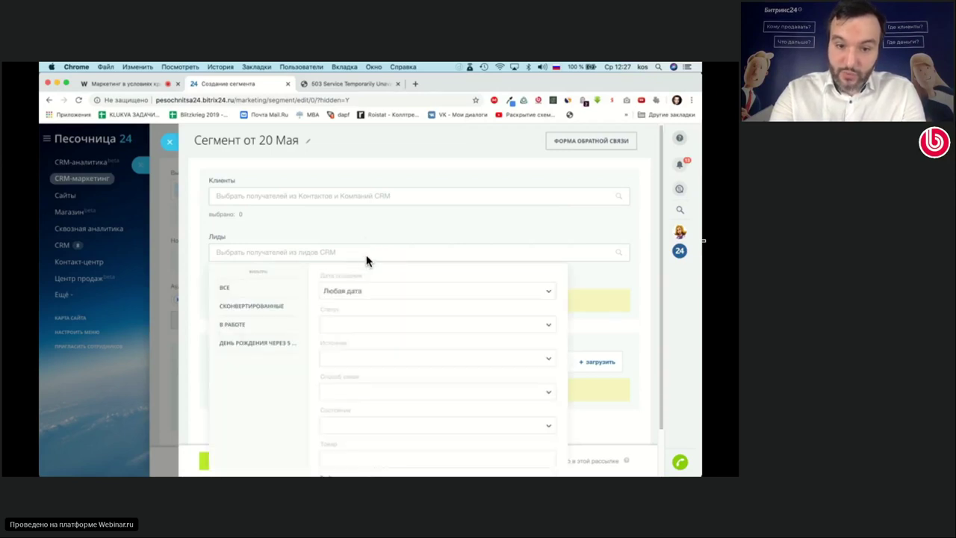
pyautogui.click(256, 312)
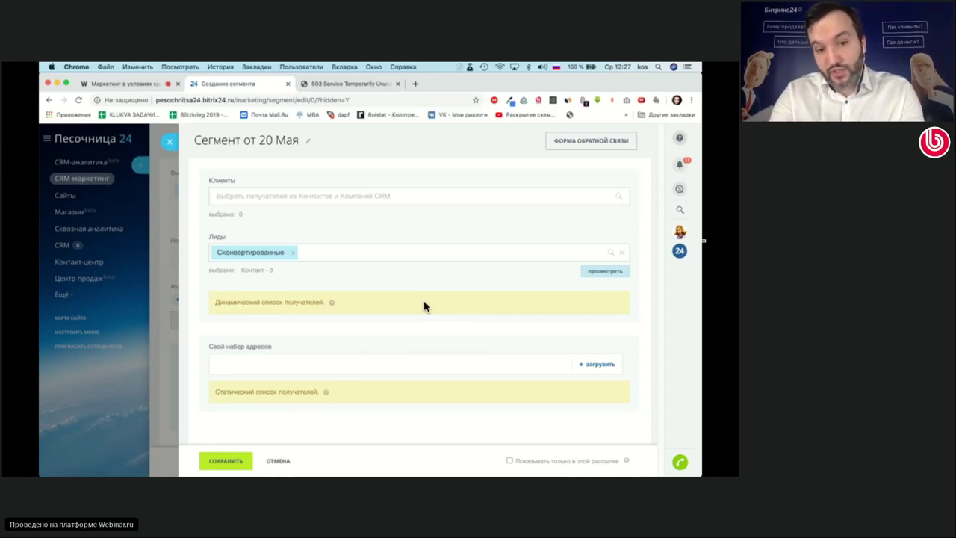
# - Examine the segment's dynamic recipient list and preview the leads it selects
pyautogui.moveTo(204, 306); pyautogui.dragTo(239, 303)
pyautogui.click(202, 306)
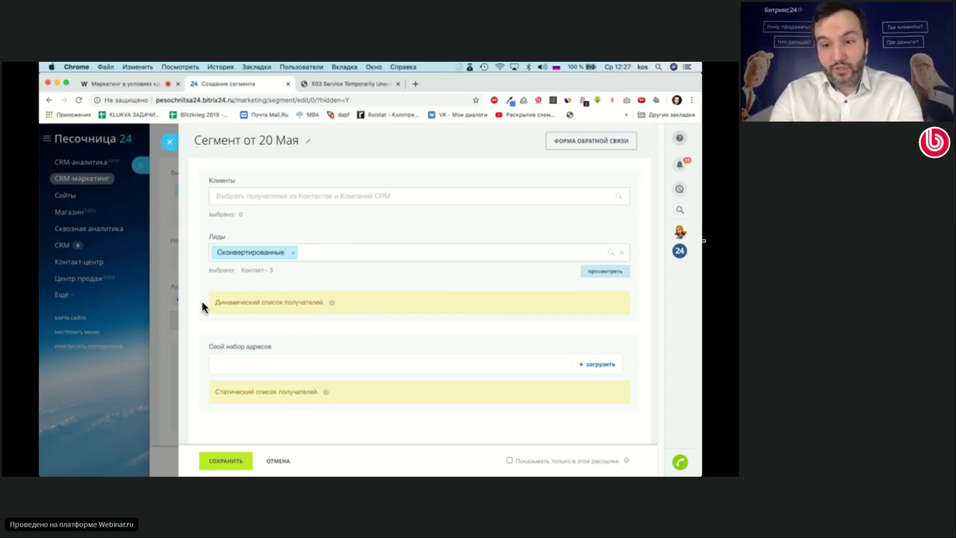
pyautogui.click(616, 274)
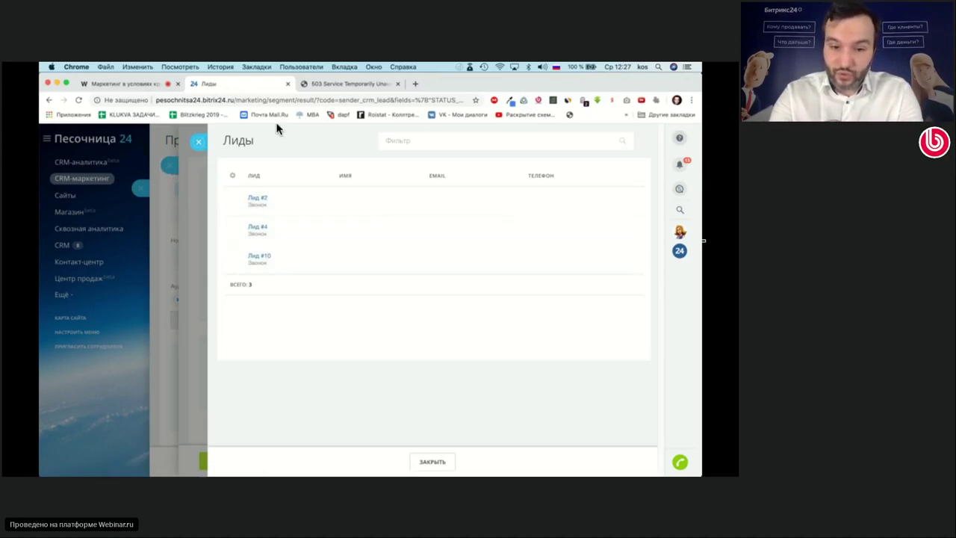
pyautogui.click(196, 142)
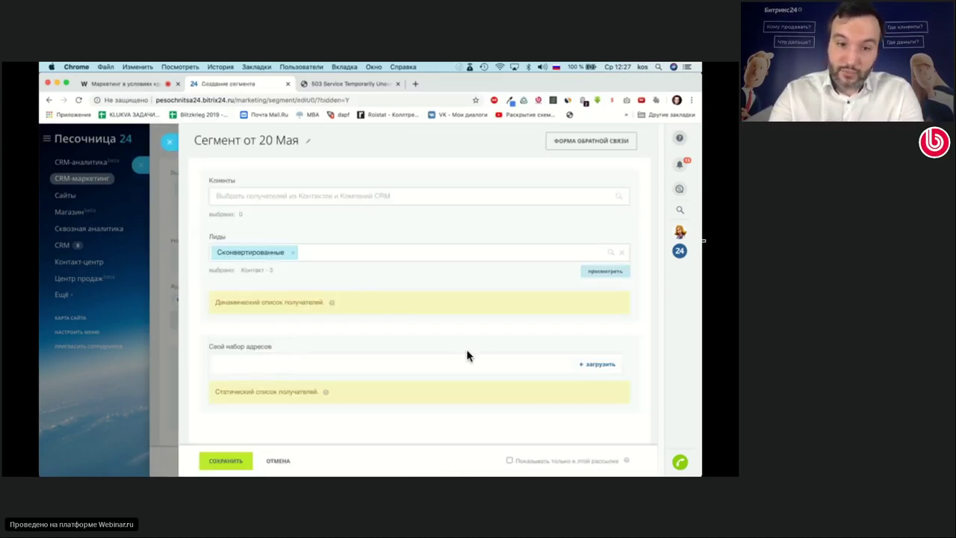
# - Examine the upload form for custom e-mail addresses and phones with its format example, and close the segment without saving
pyautogui.click(561, 365)
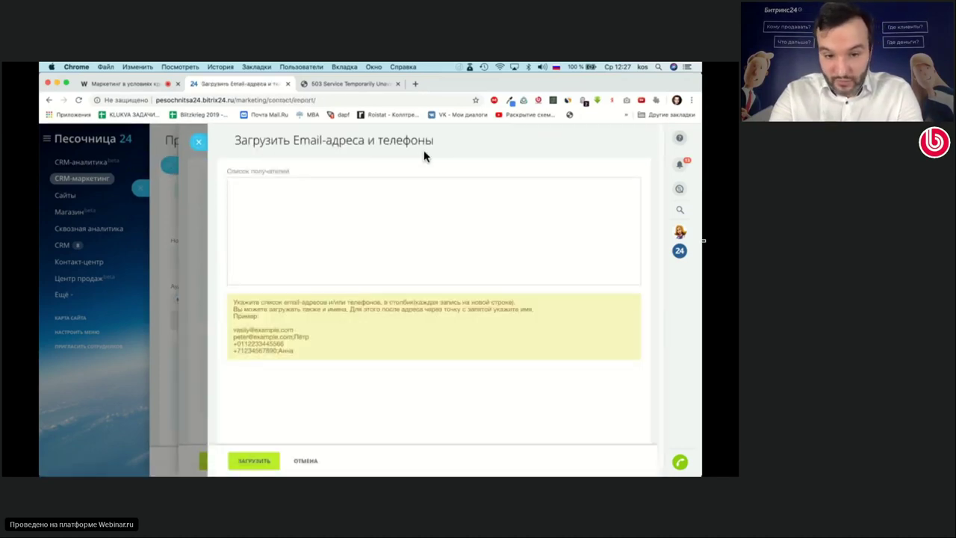
pyautogui.moveTo(309, 363); pyautogui.dragTo(235, 311)
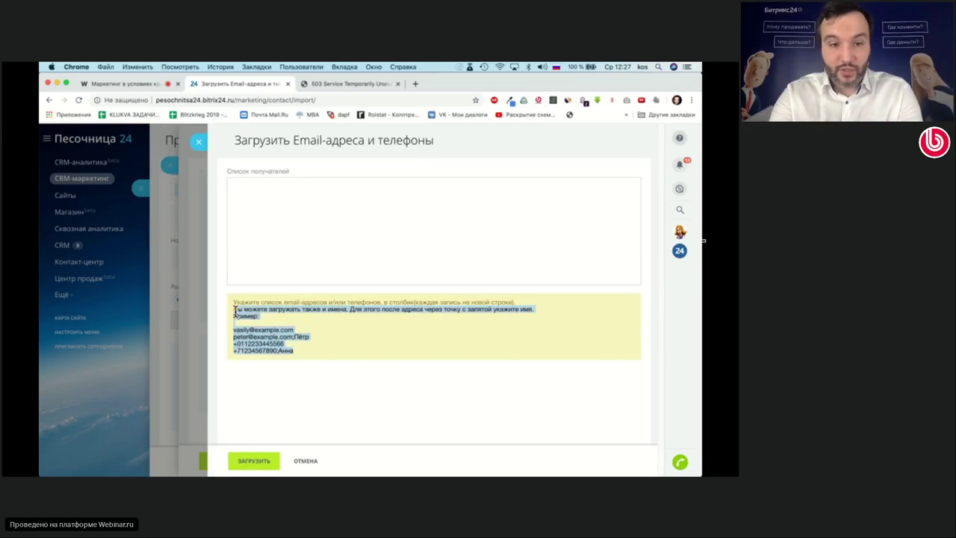
pyautogui.click(267, 237)
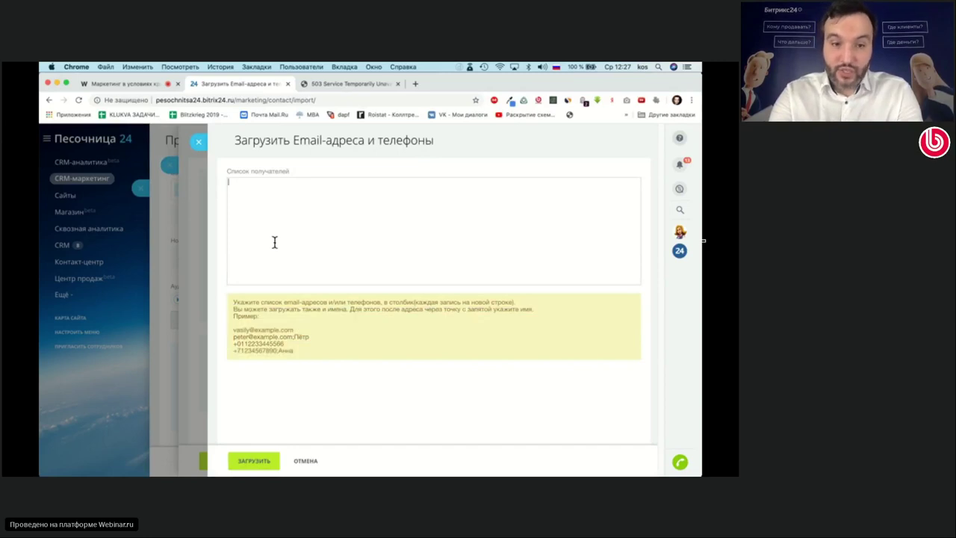
pyautogui.click(199, 143)
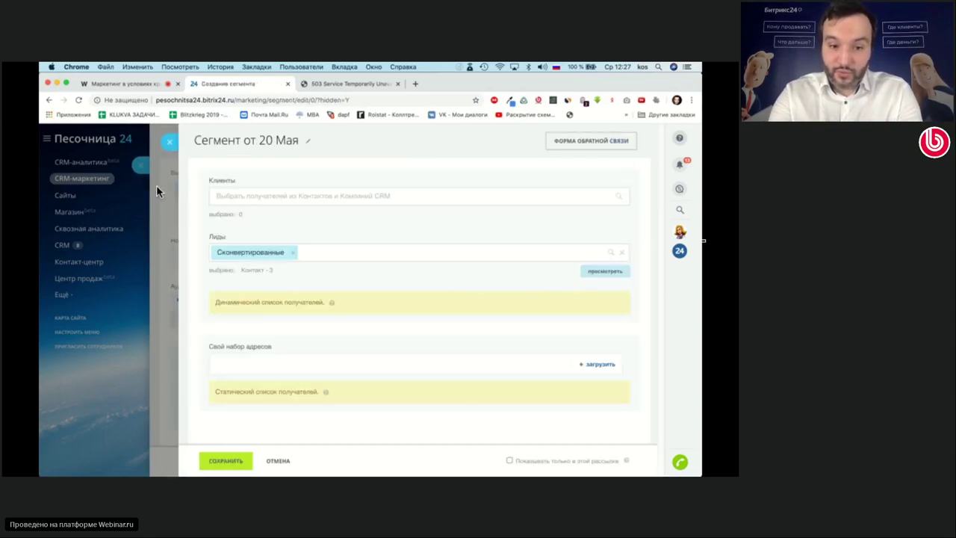
pyautogui.click(170, 143)
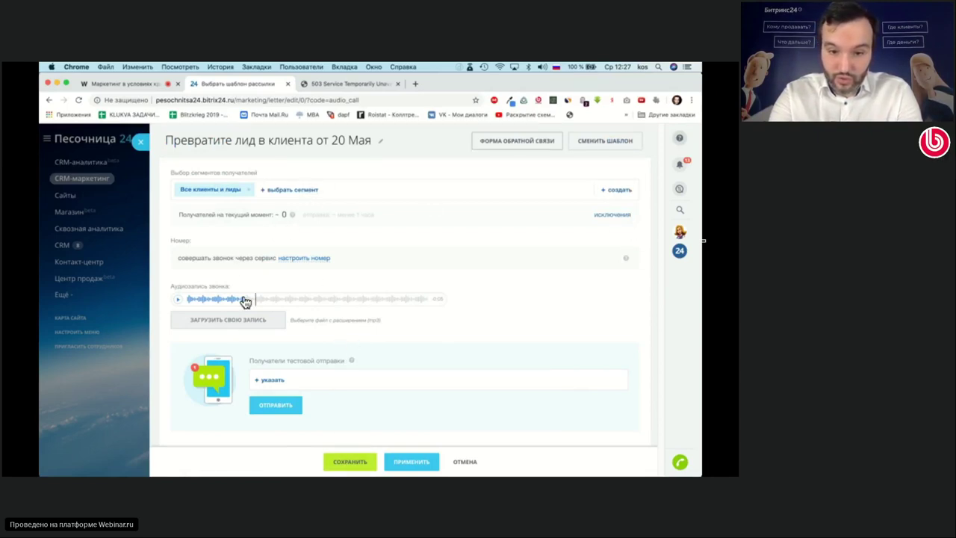
# - Try to save the audio call mailing and open its caller number setup
pyautogui.click(350, 462)
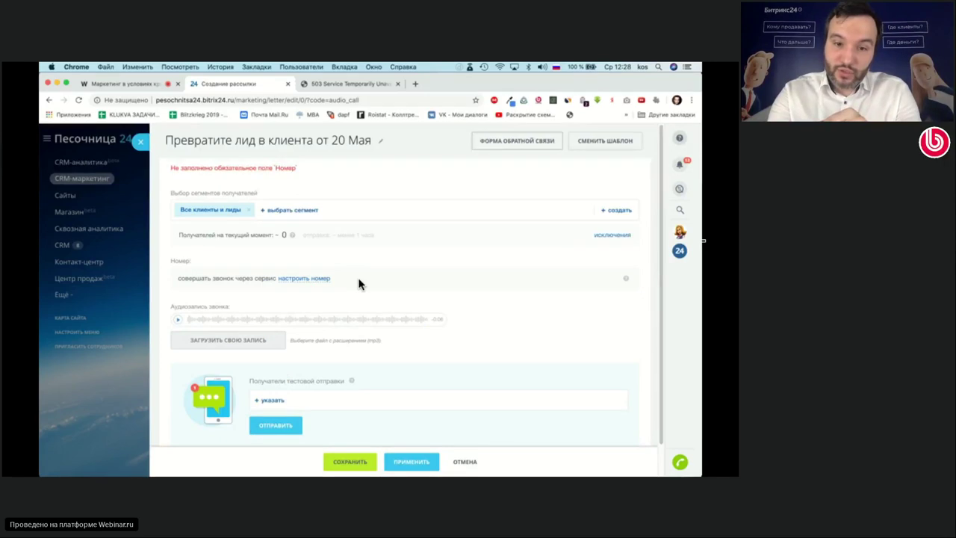
pyautogui.click(307, 281)
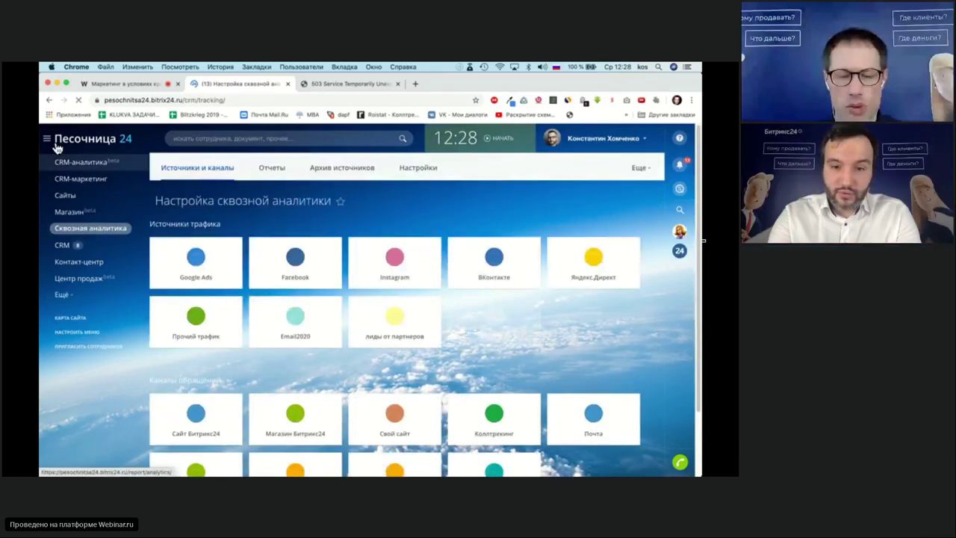
# - Go to CRM-маркетинг, view the Рассылки list and return to the Старт page
pyautogui.click(81, 179)
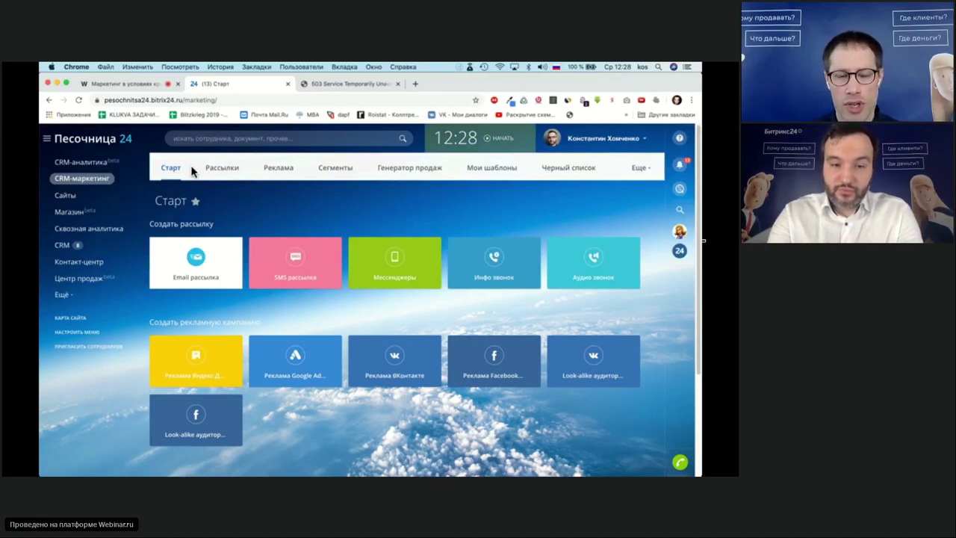
pyautogui.click(222, 170)
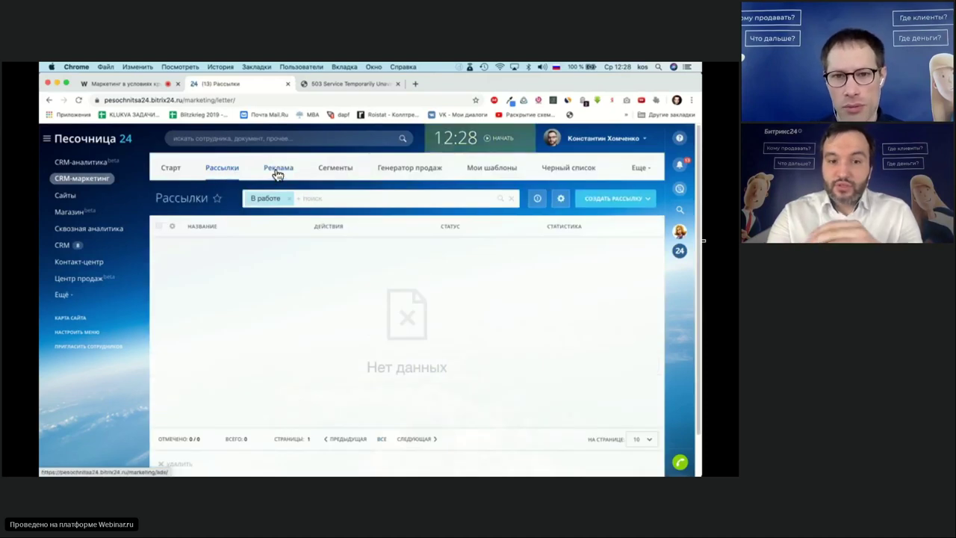
pyautogui.click(169, 169)
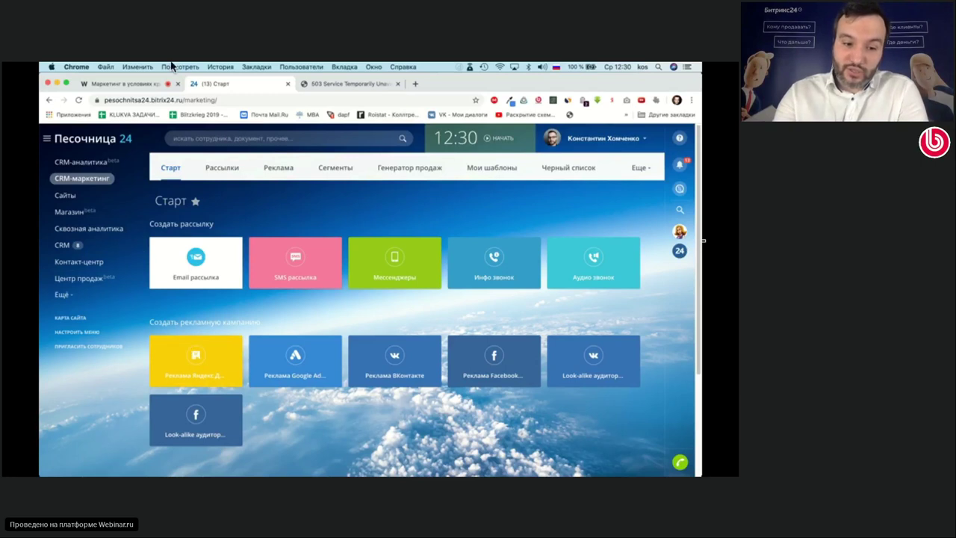
# - Switch to the webinar broadcast page and toggle the chat option in the screen-sharing controls
pyautogui.click(152, 84)
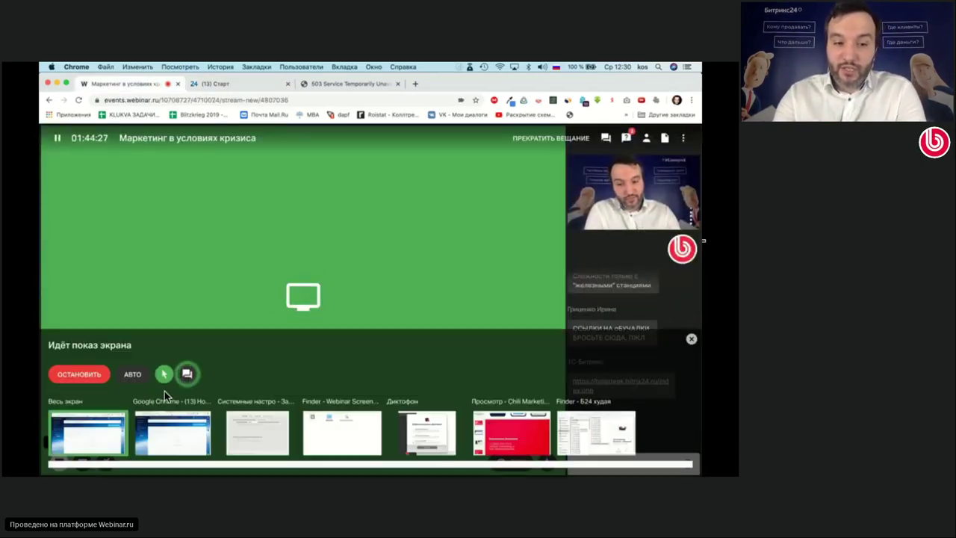
pyautogui.click(182, 376)
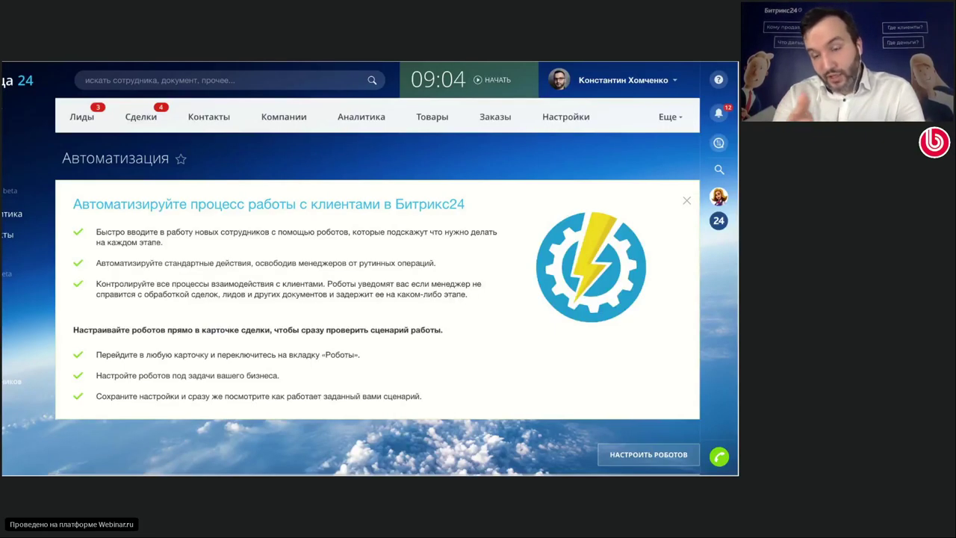